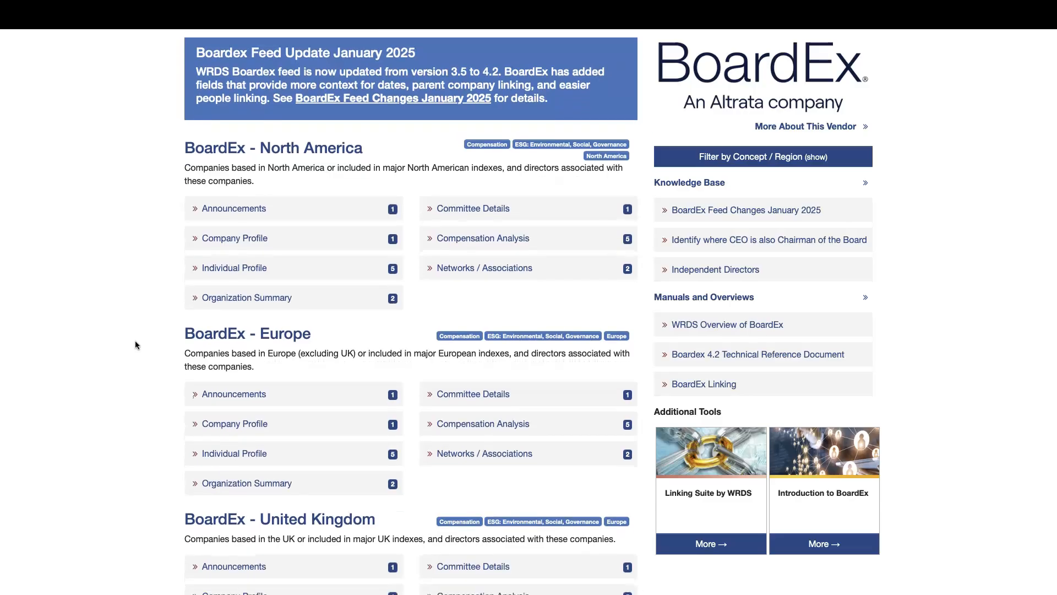
Examine the regional BoardEx datasets, from North America to Rest of World, and the categories offered under each
scroll(137, 345, down, 5)
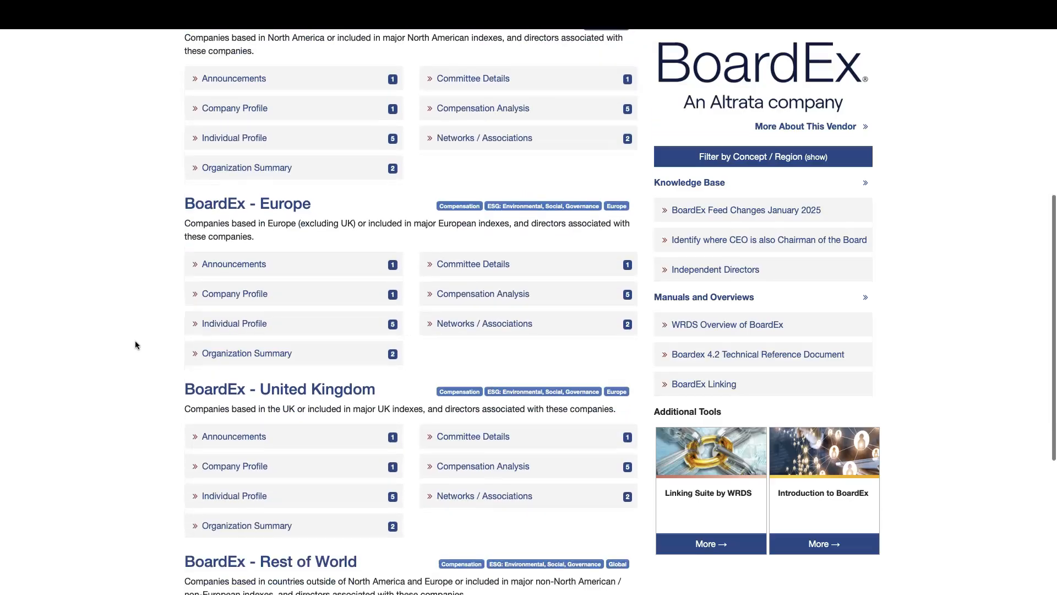
scroll(137, 345, down, 2)
scroll(138, 345, up, 7)
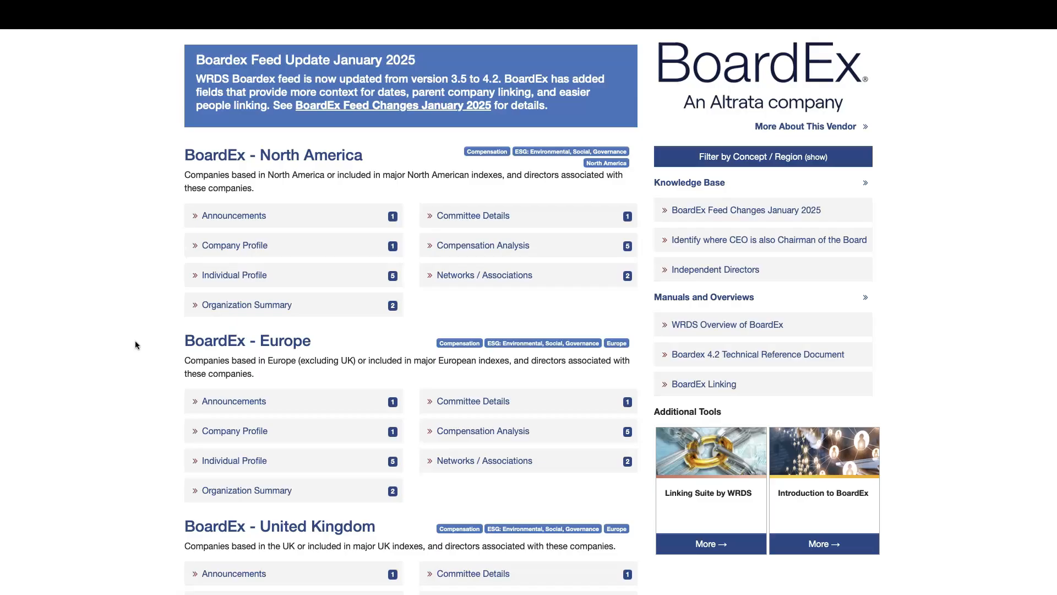
scroll(137, 345, down, 5)
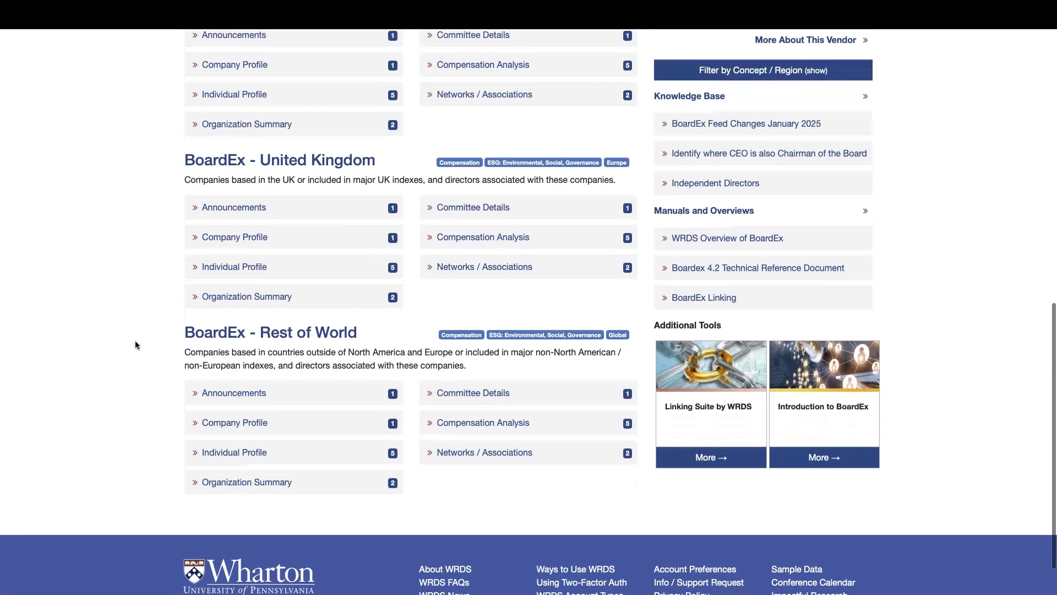
scroll(137, 346, up, 6)
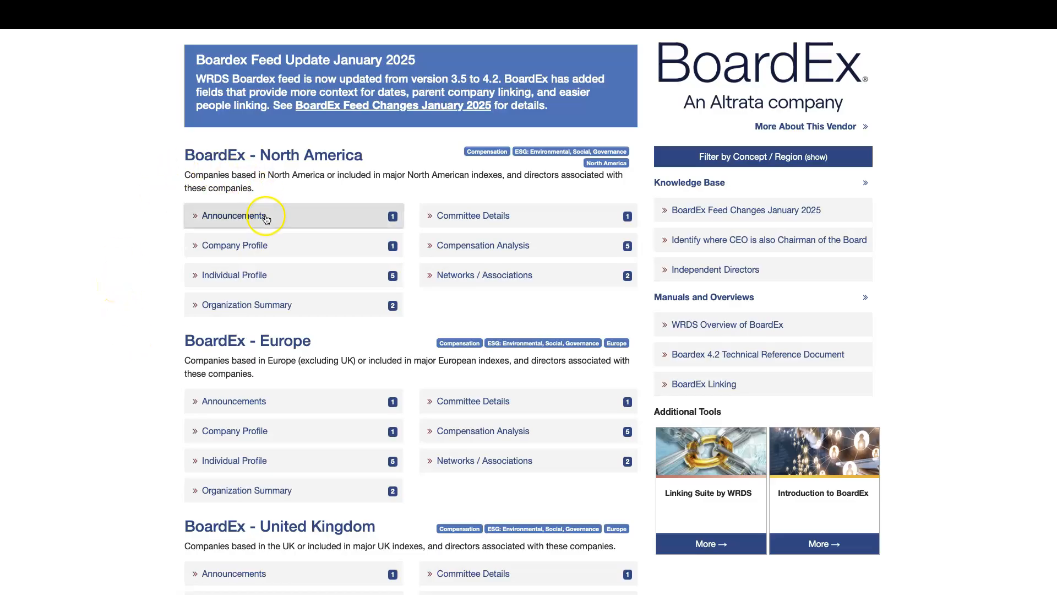
scroll(47, 238, up, 1)
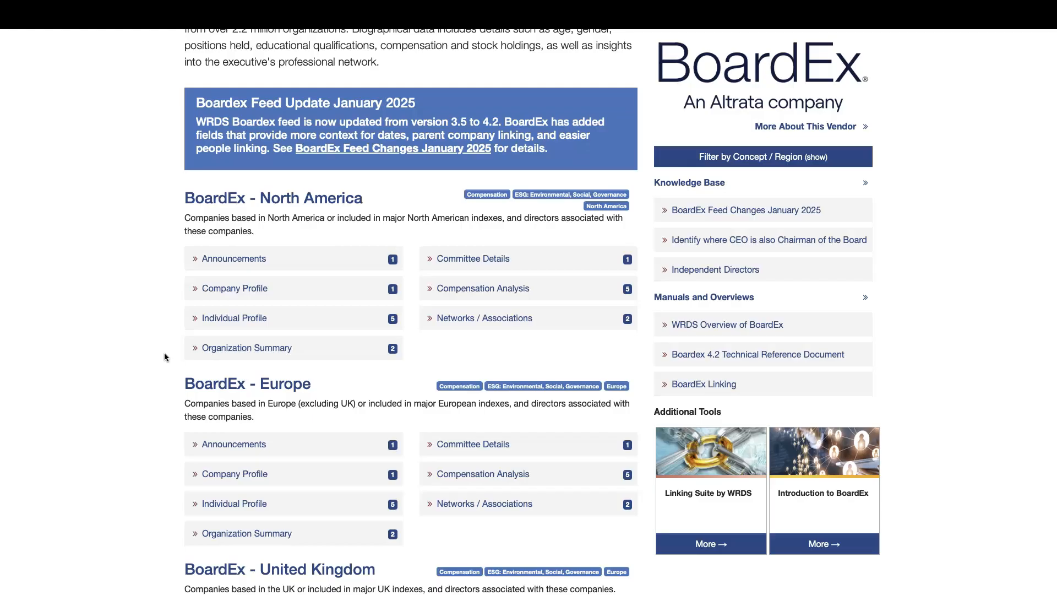
scroll(164, 353, up, 1)
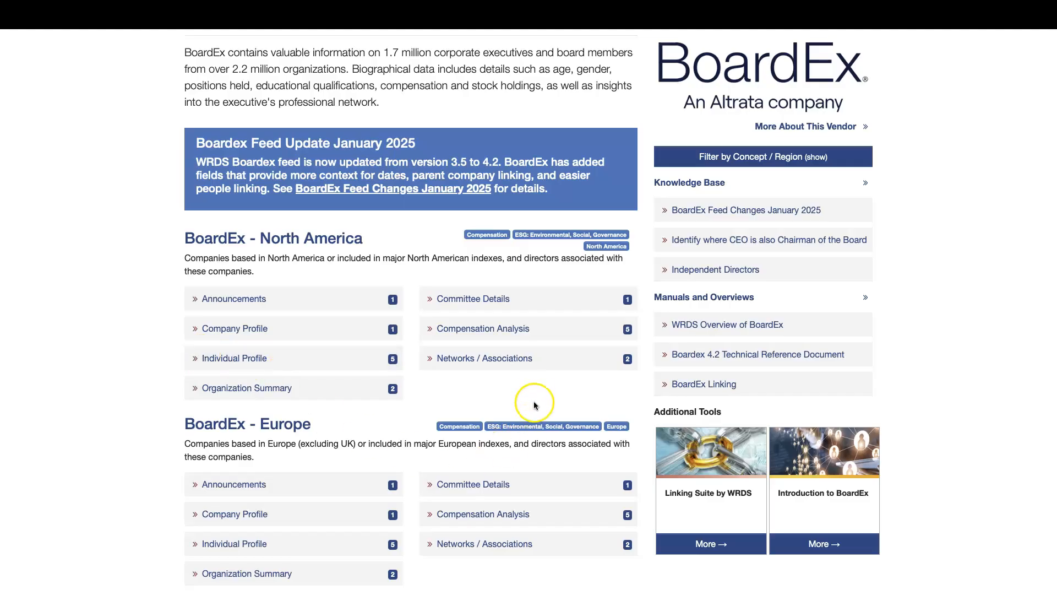
Open the Company and Organizational Networks query in the Networks / Associations section of BoardEx - North America
click(478, 362)
click(201, 429)
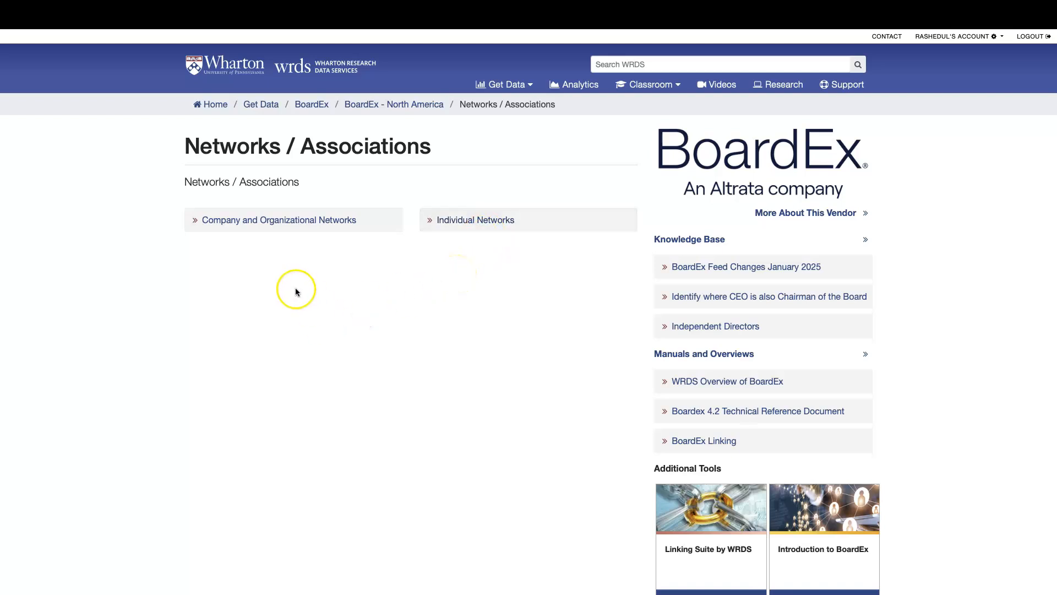
click(273, 224)
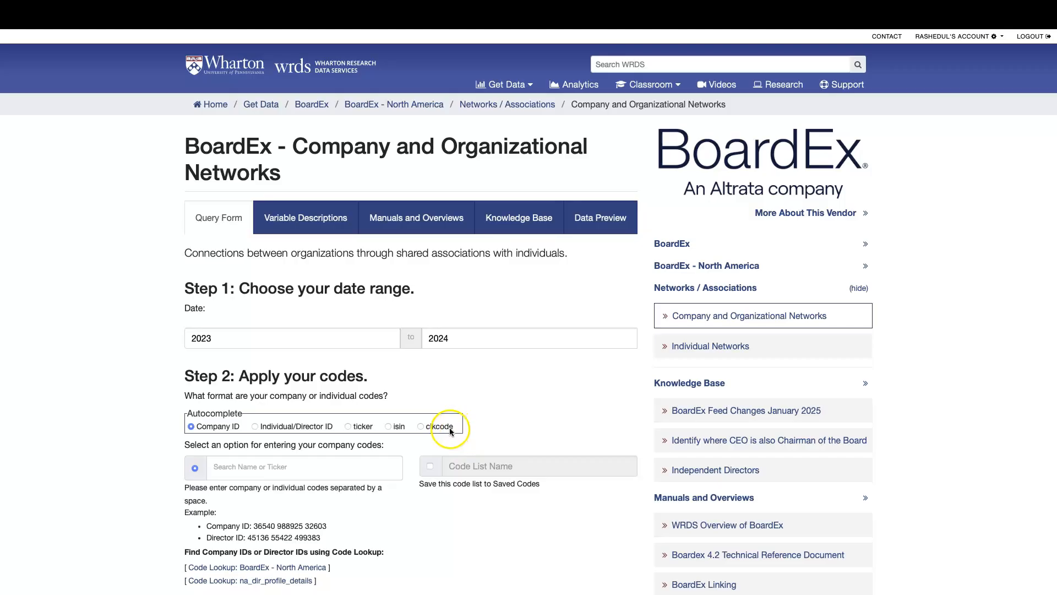
Set the company code format to ticker and add the codes AAPL for Apple and GOOG for Alphabet, without saving a code list
click(348, 426)
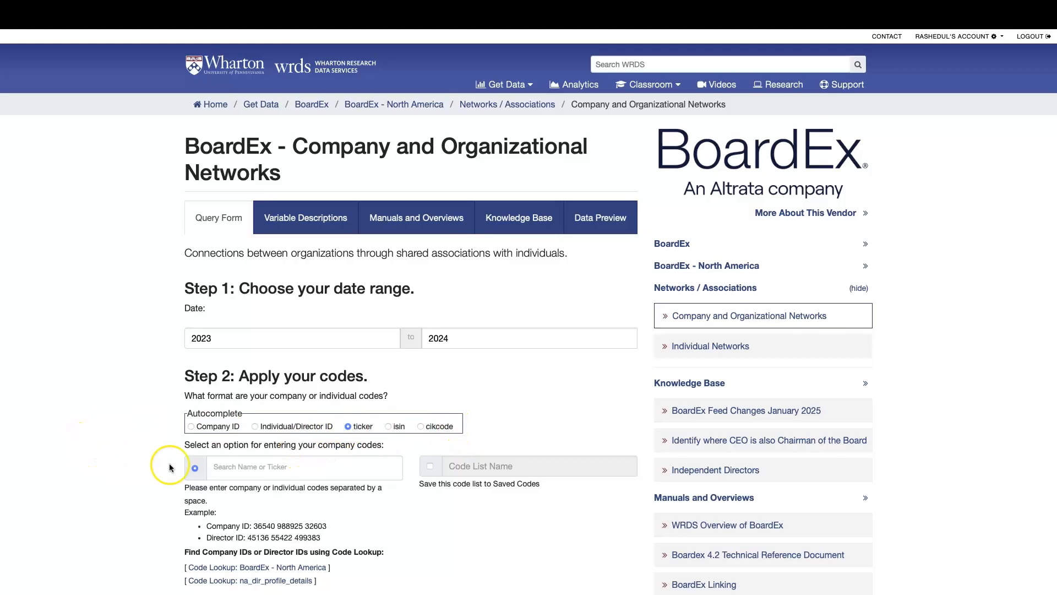
click(234, 469)
text(apple)
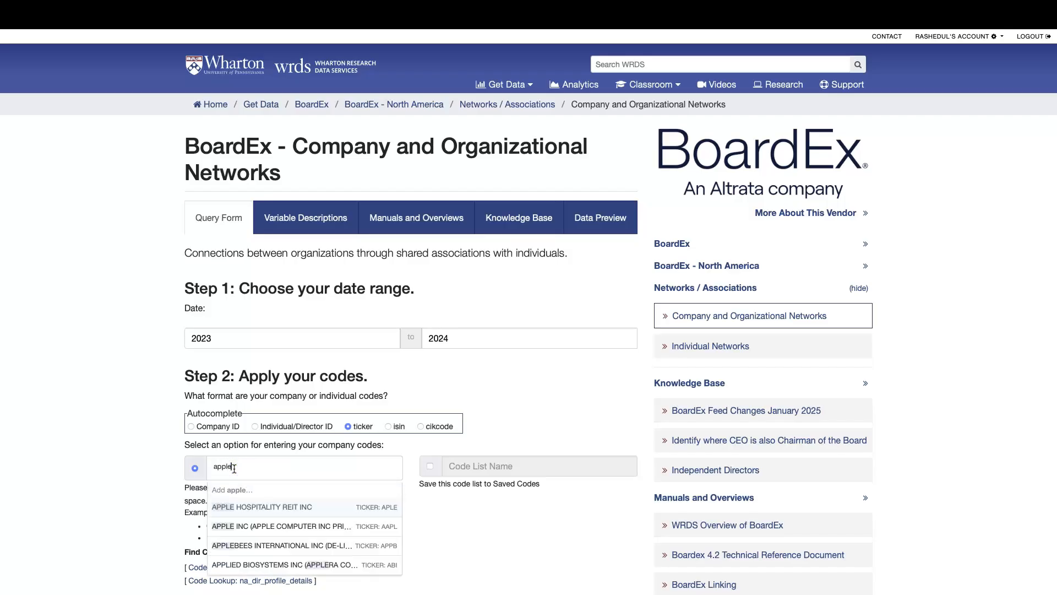
click(253, 532)
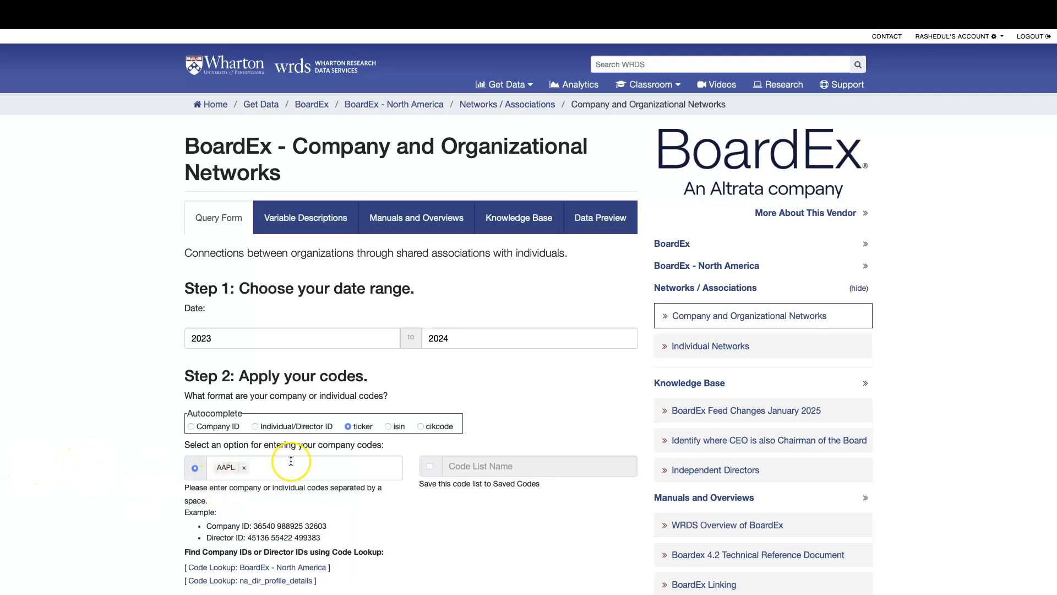
click(275, 473)
text(google)
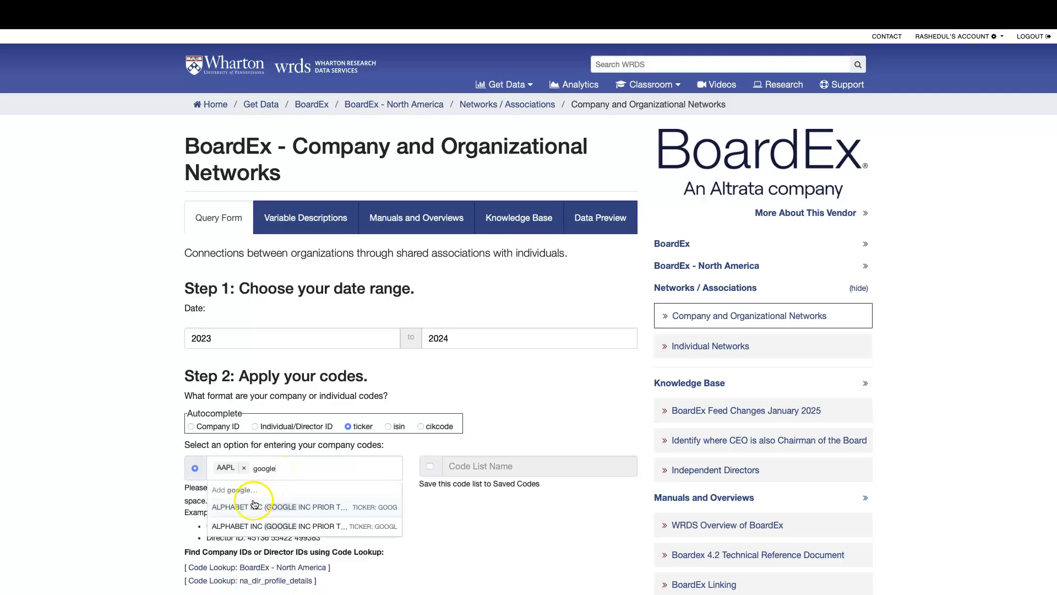
click(279, 511)
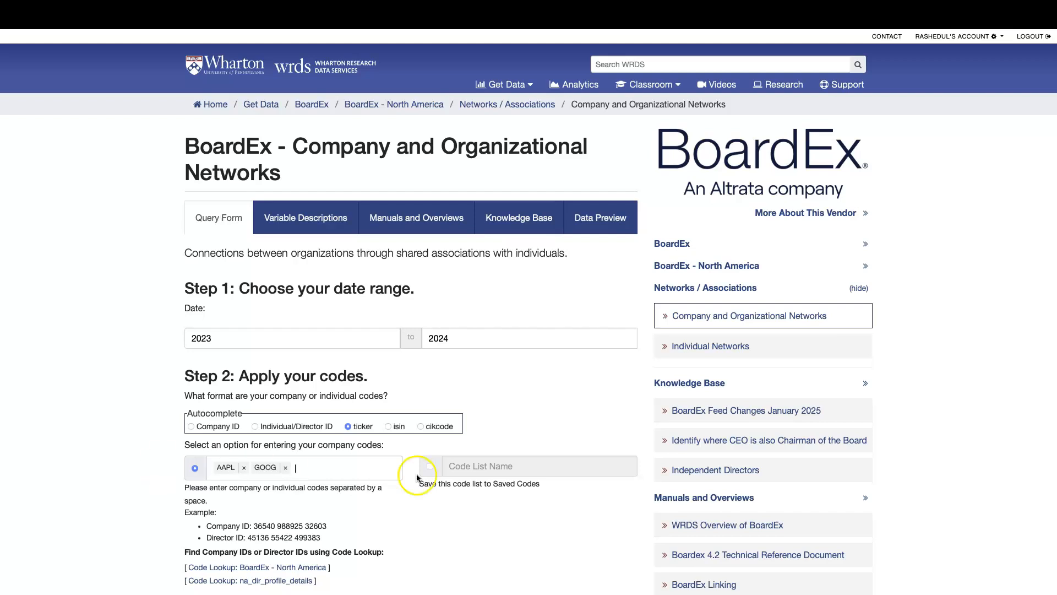
click(430, 466)
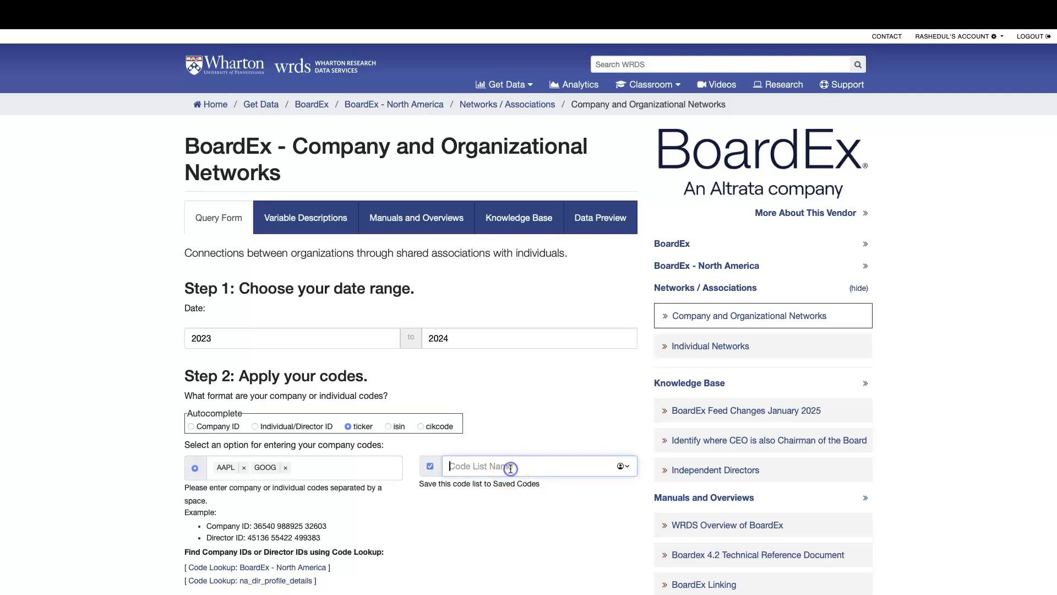
click(430, 466)
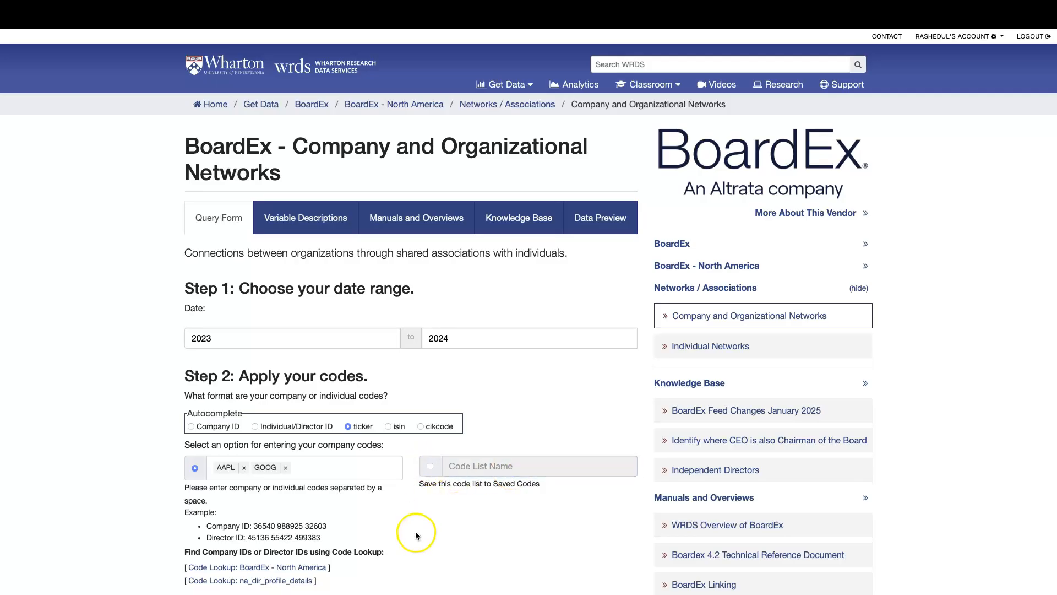
Open the BoardEx - North America code lookup and select the tickers MSFT and AMZN
scroll(415, 531, down, 2)
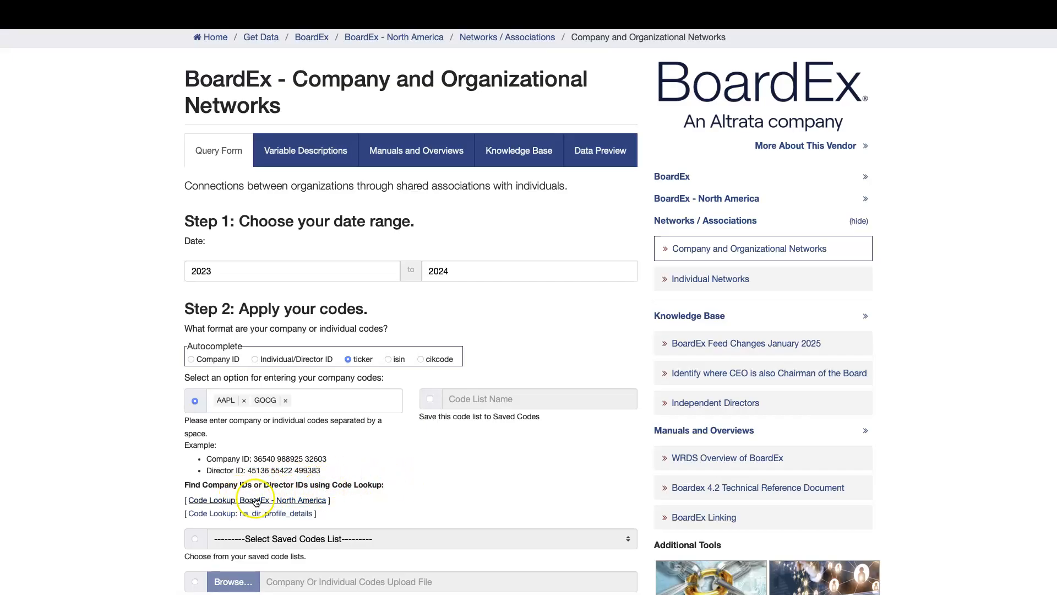
click(226, 501)
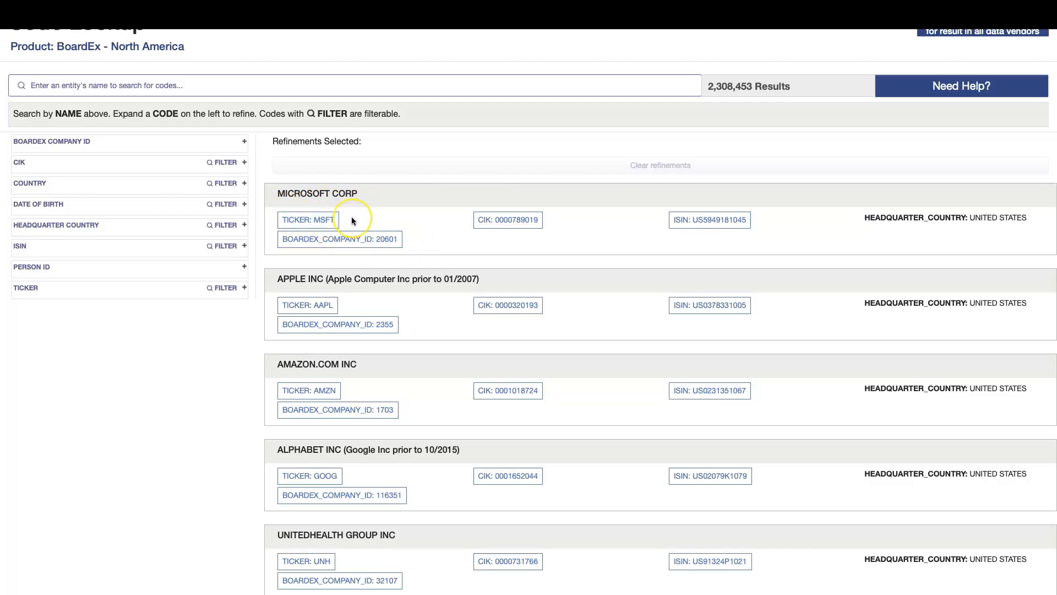
click(316, 220)
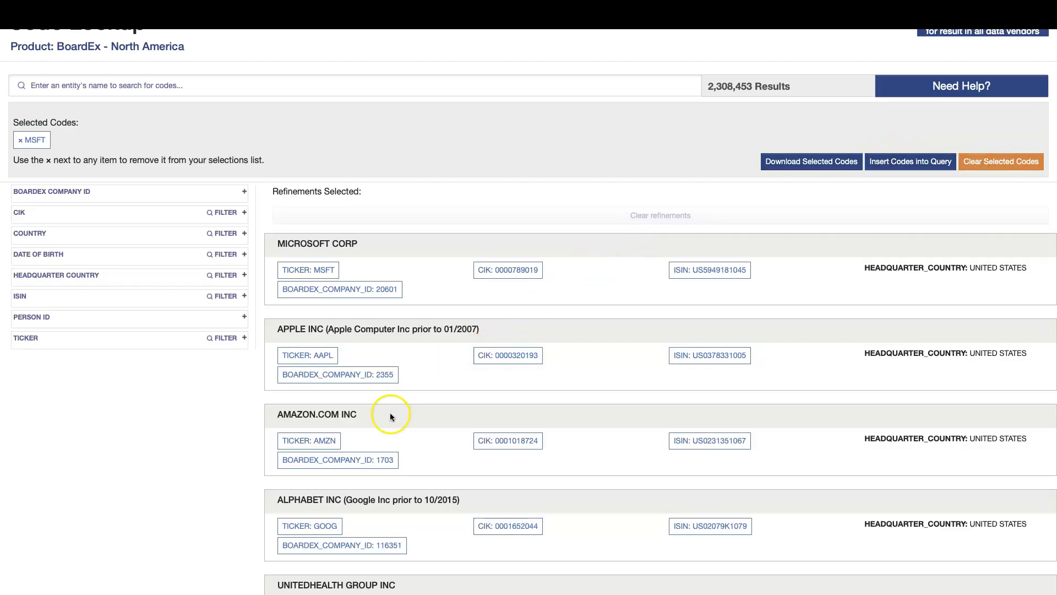
scroll(407, 398, down, 1)
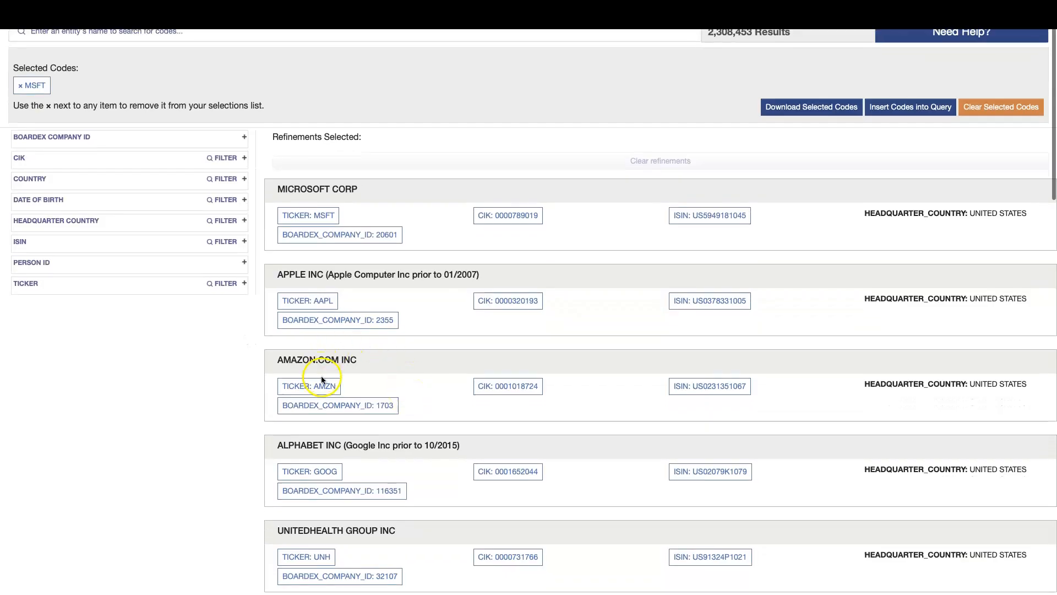
click(318, 385)
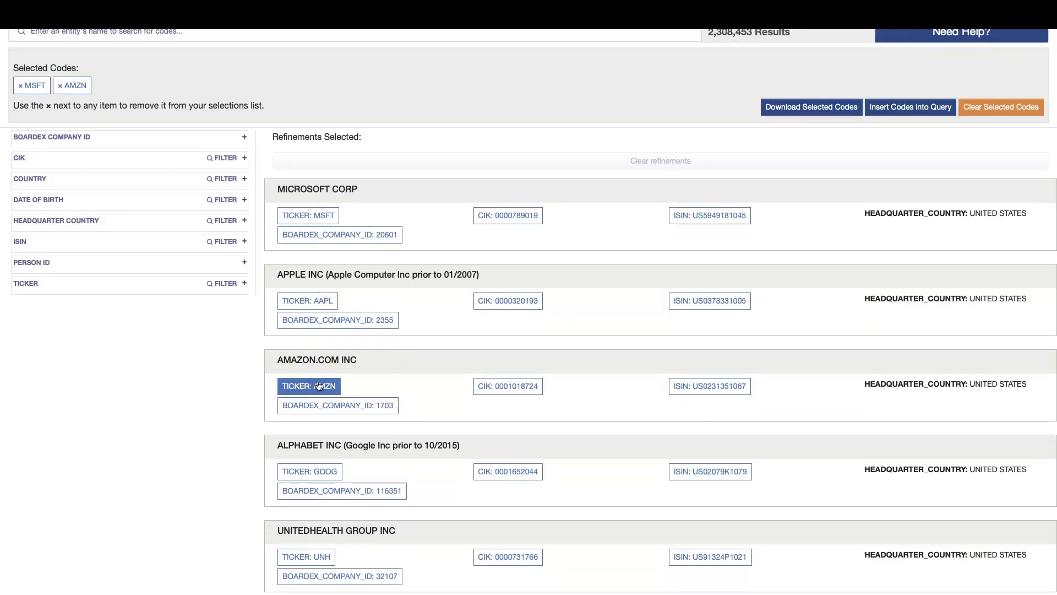
Add the tickers META, TSLA and DIS to the selected codes in the lookup results
scroll(497, 428, down, 3)
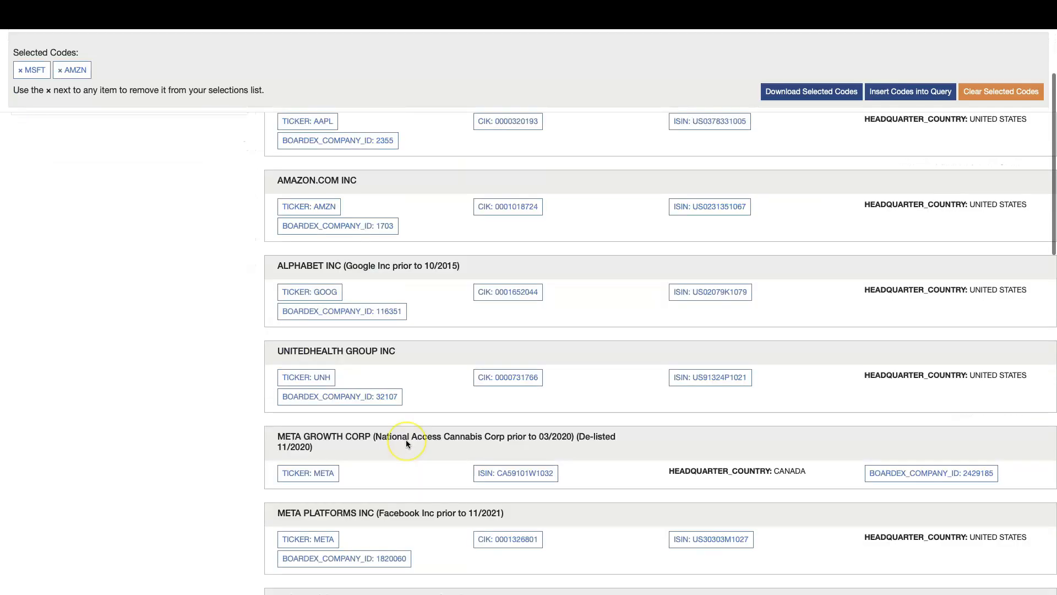
scroll(407, 444, down, 2)
click(322, 371)
scroll(380, 495, down, 1)
click(302, 438)
scroll(302, 443, down, 5)
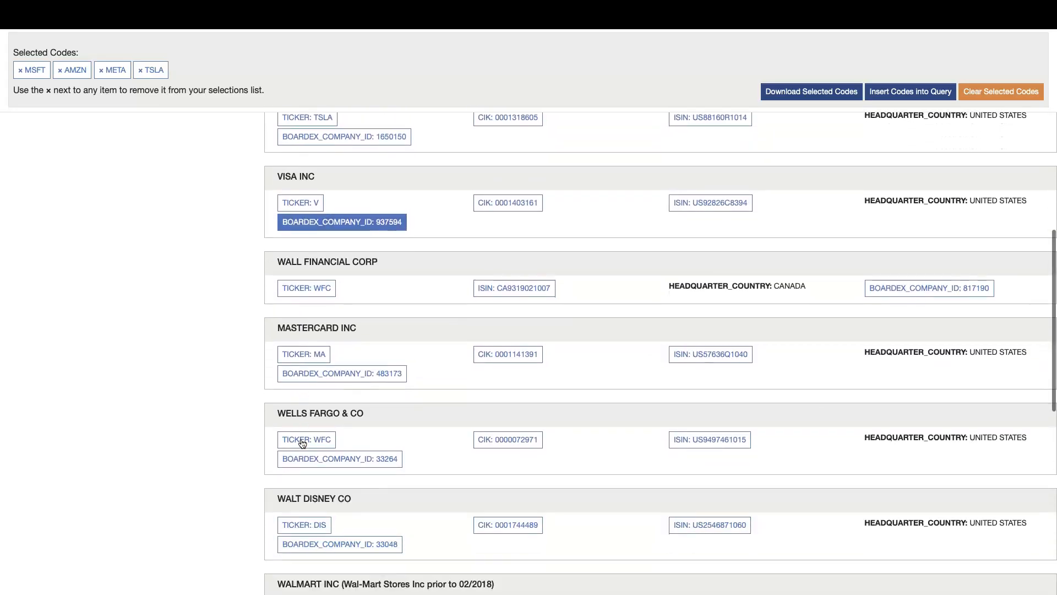
scroll(303, 443, down, 2)
click(306, 390)
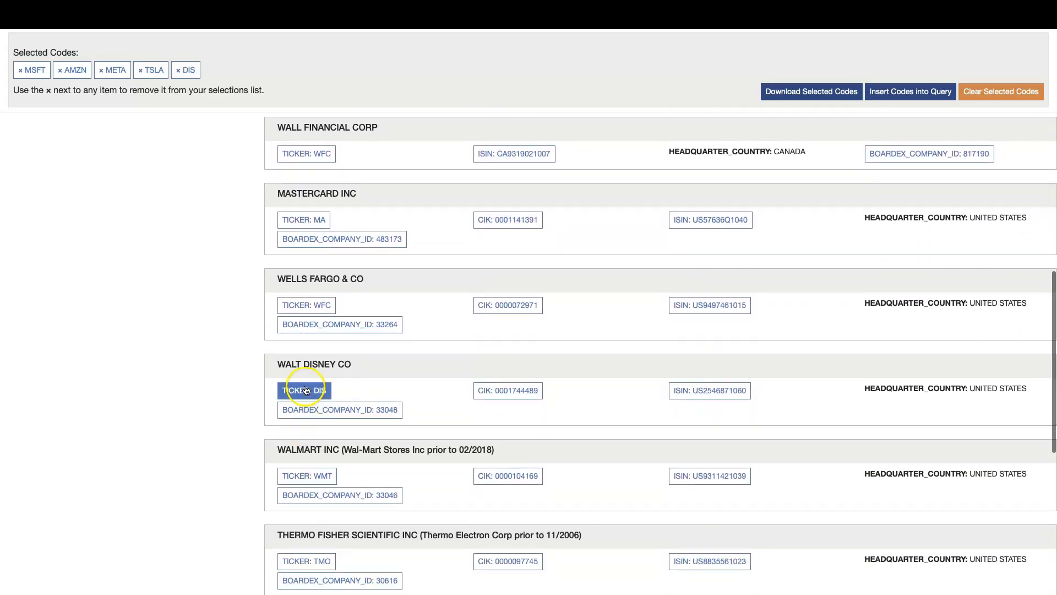
Insert the selected lookup codes into the query and return to the query form
scroll(306, 391, up, 10)
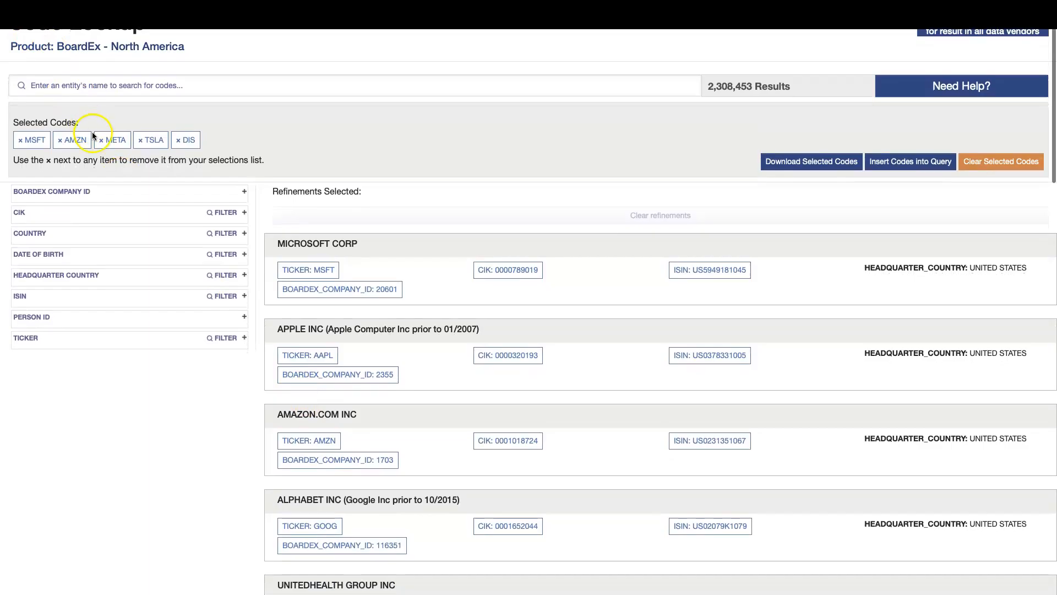
click(938, 168)
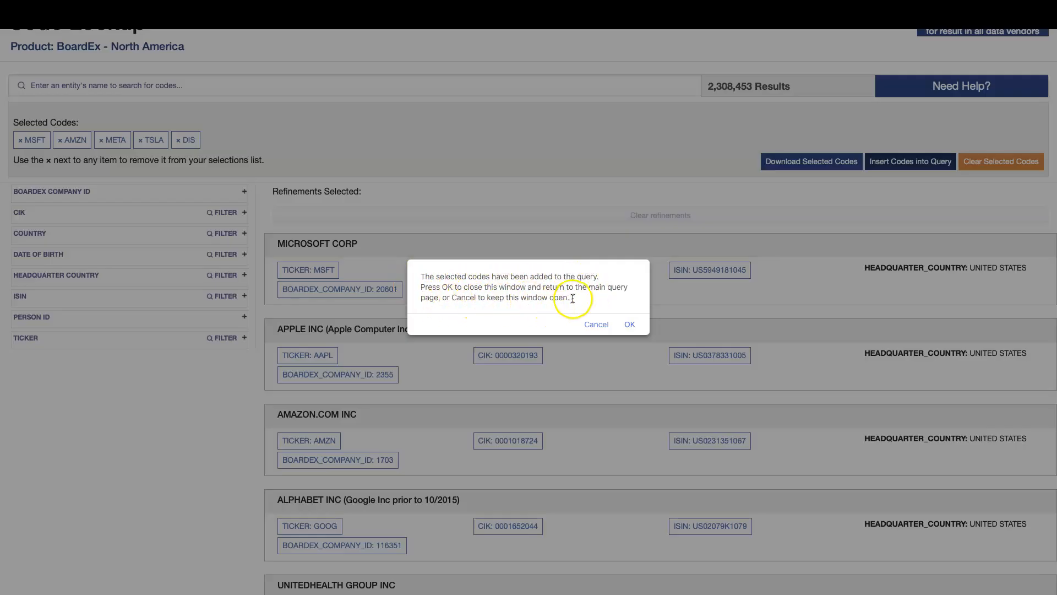
click(629, 325)
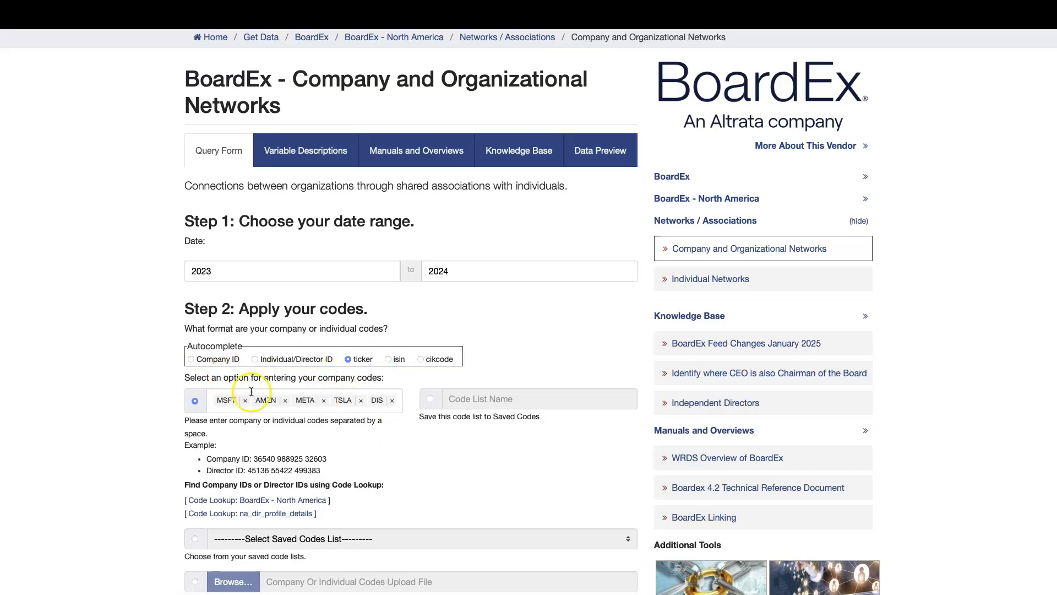
Try the option to search the entire database, and switch back to the entered ticker codes
scroll(120, 408, down, 3)
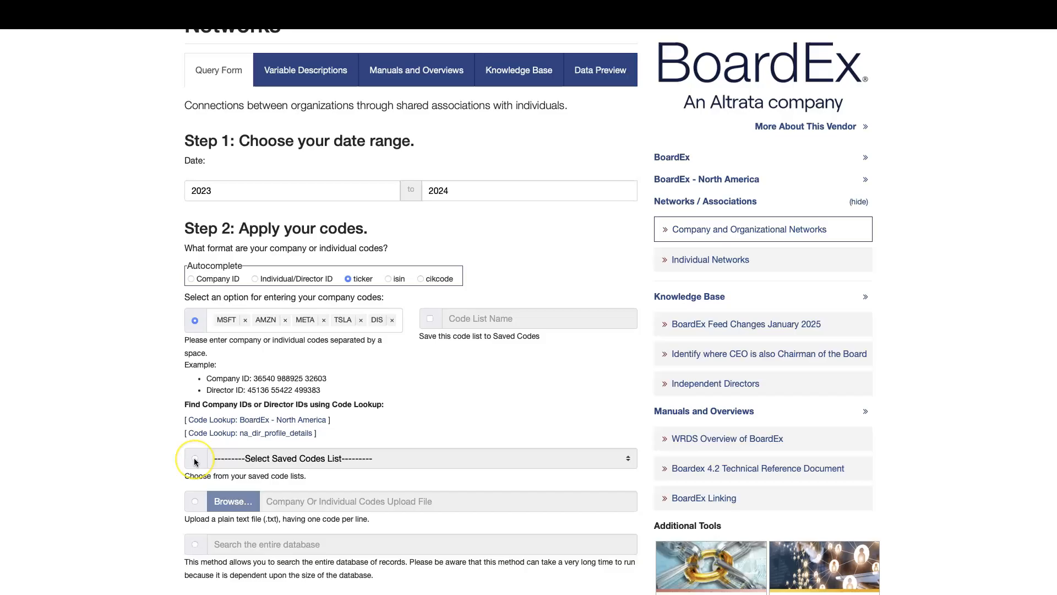
scroll(196, 461, down, 2)
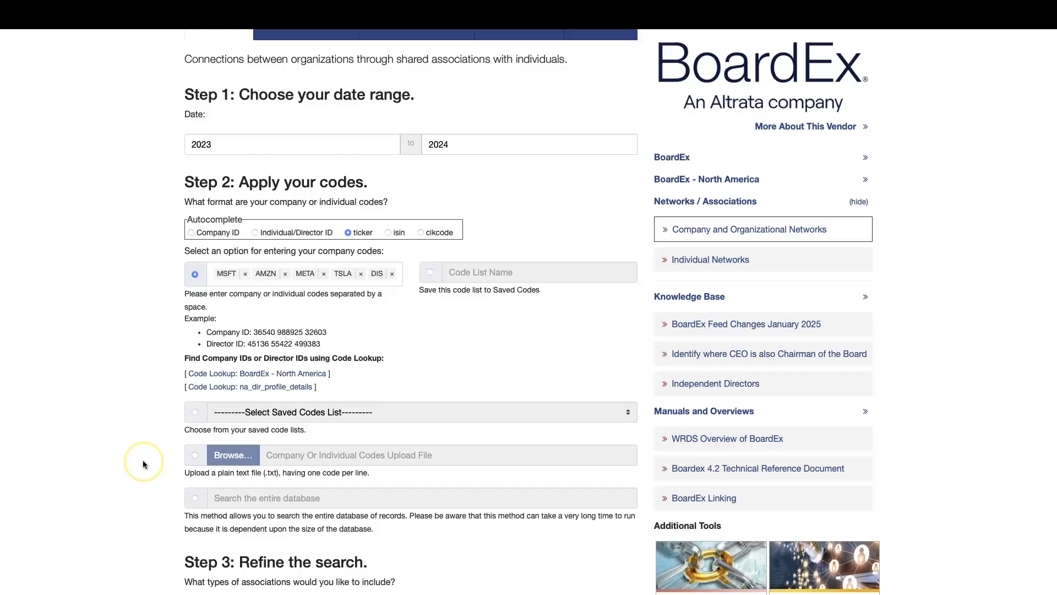
click(198, 498)
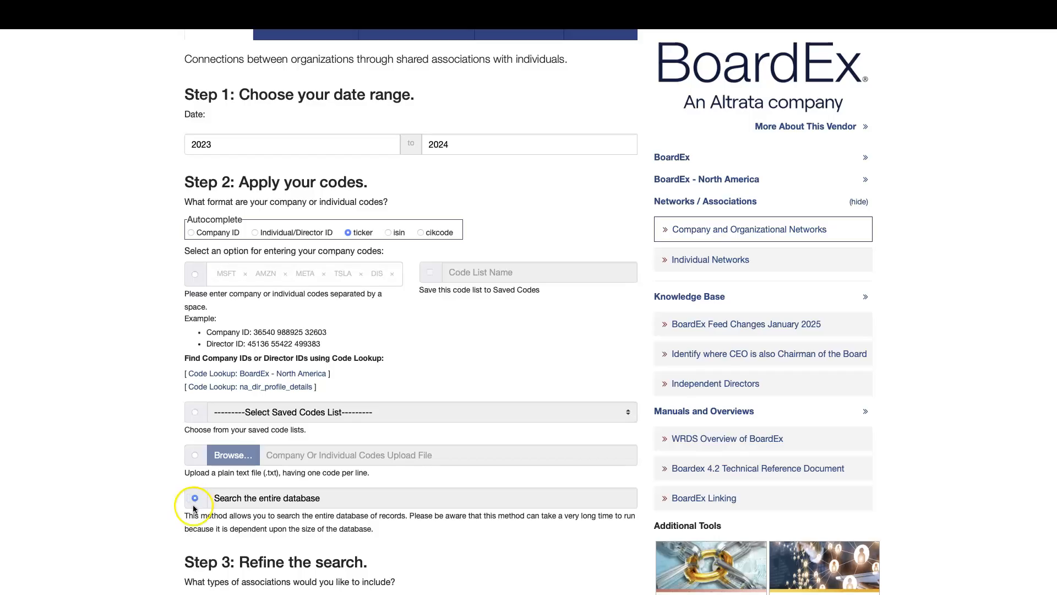
click(195, 275)
click(195, 275)
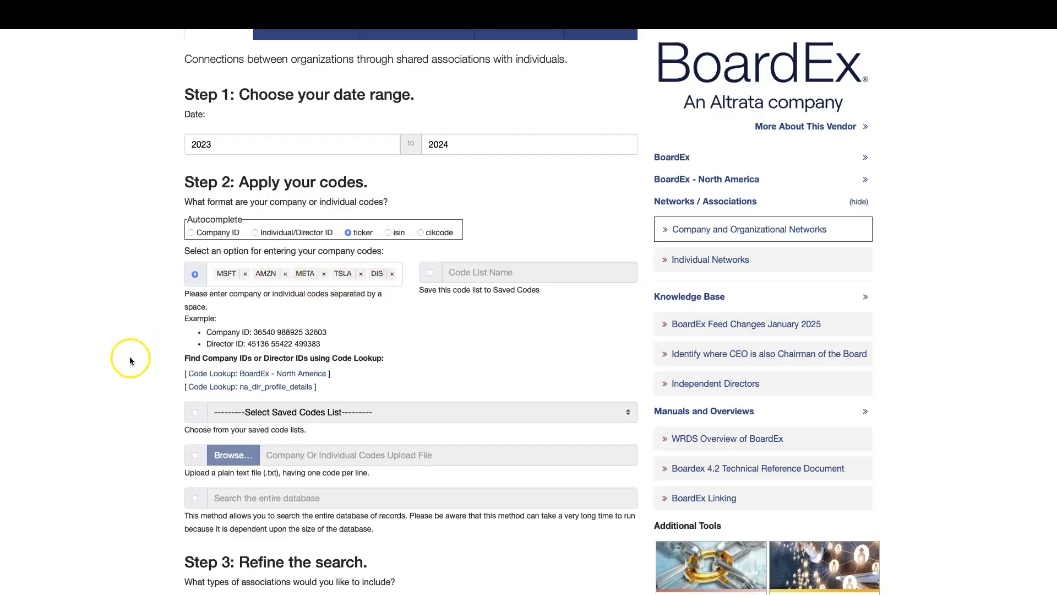
Include Board Education Associations in the association types used to refine the search
scroll(130, 361, down, 1)
scroll(130, 361, down, 4)
scroll(130, 360, up, 4)
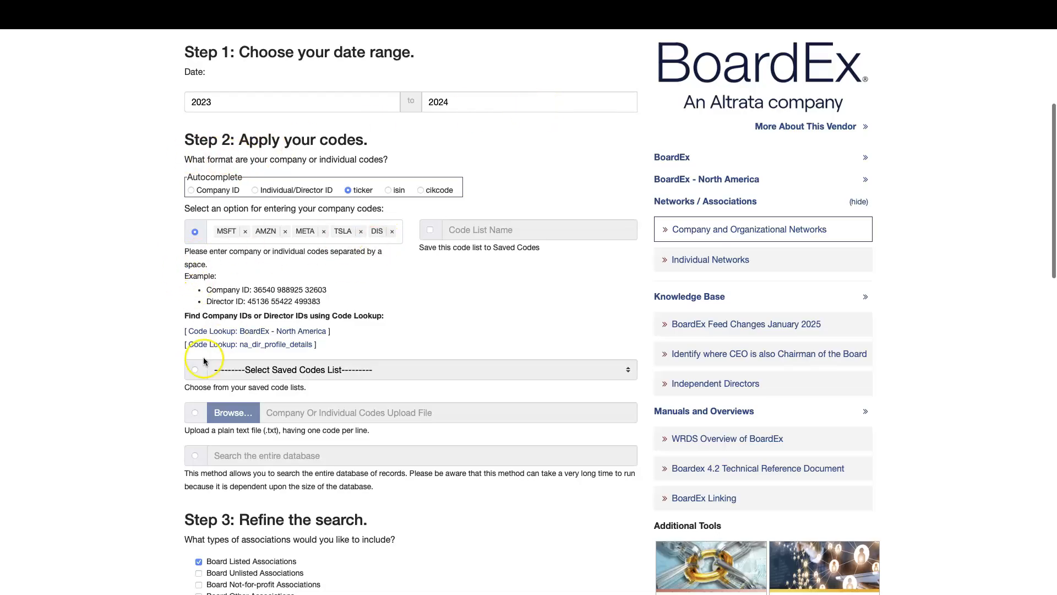
scroll(204, 360, down, 3)
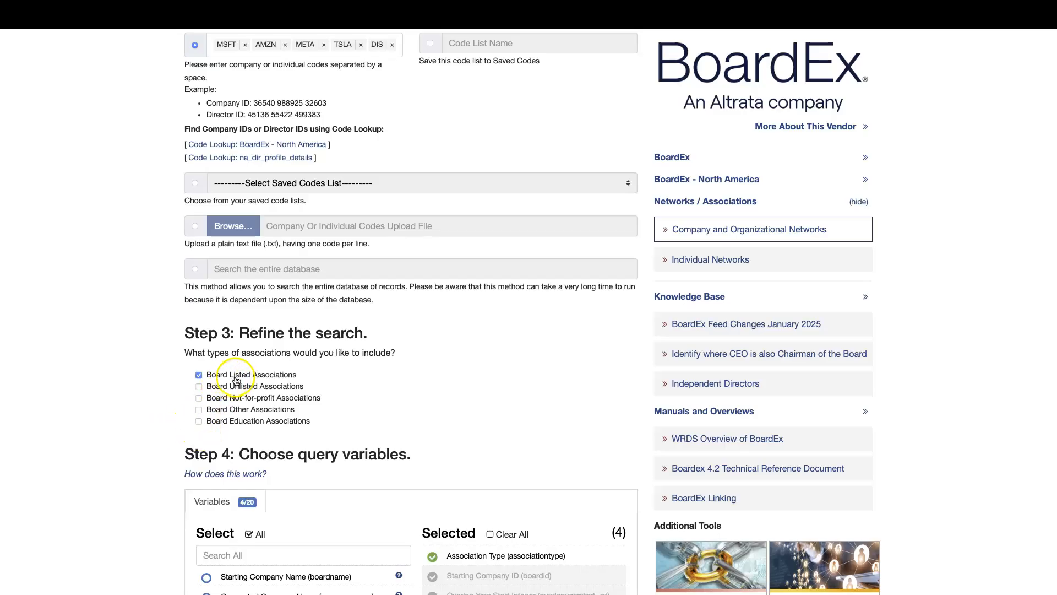
click(199, 421)
Add all available variables to the query selection and remove the conditional statement builder
scroll(141, 458, down, 5)
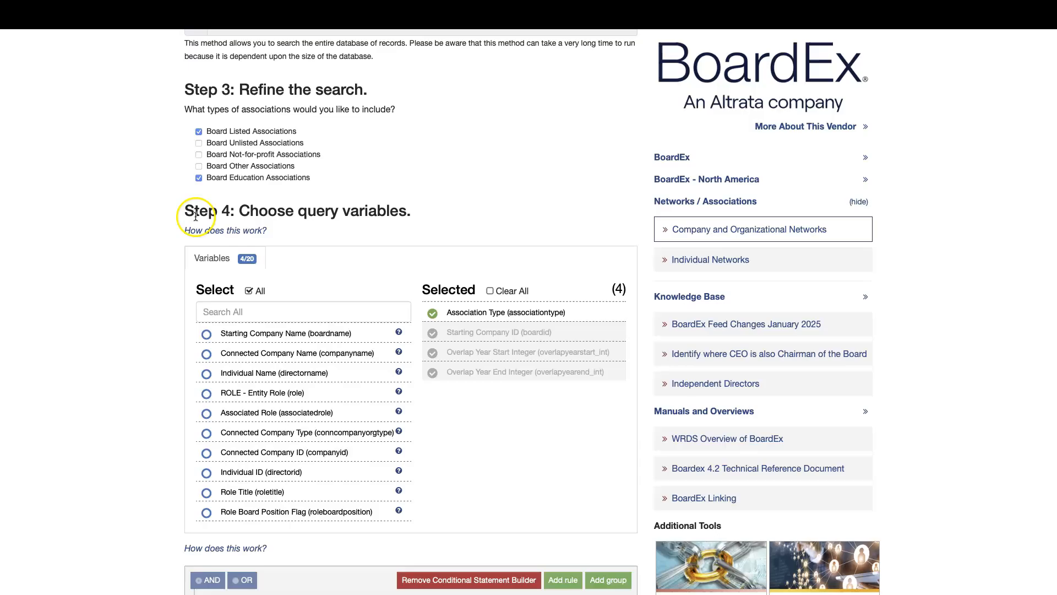
scroll(159, 359, down, 1)
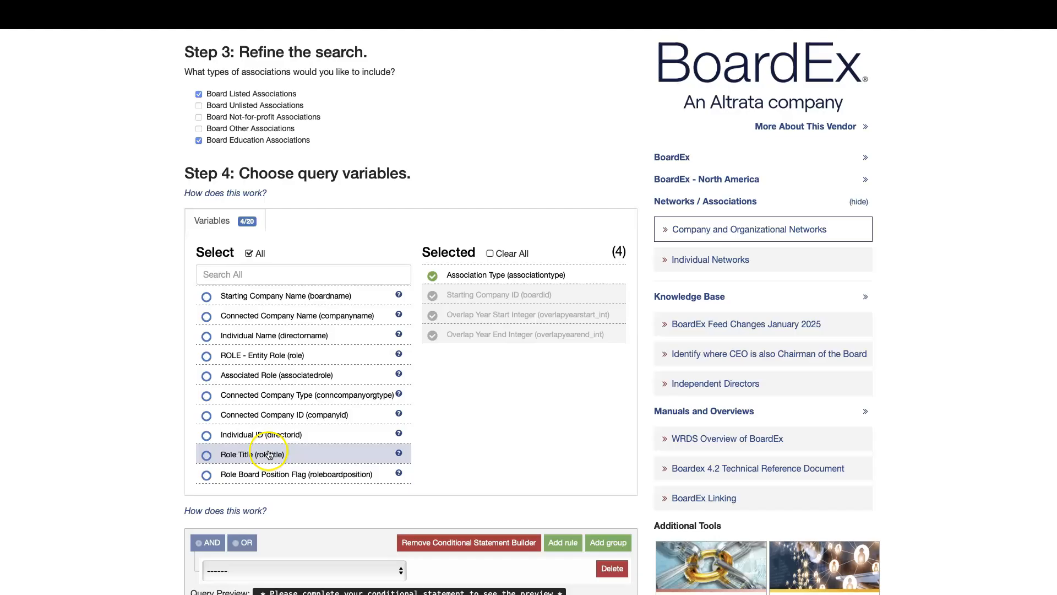
scroll(302, 442, down, 6)
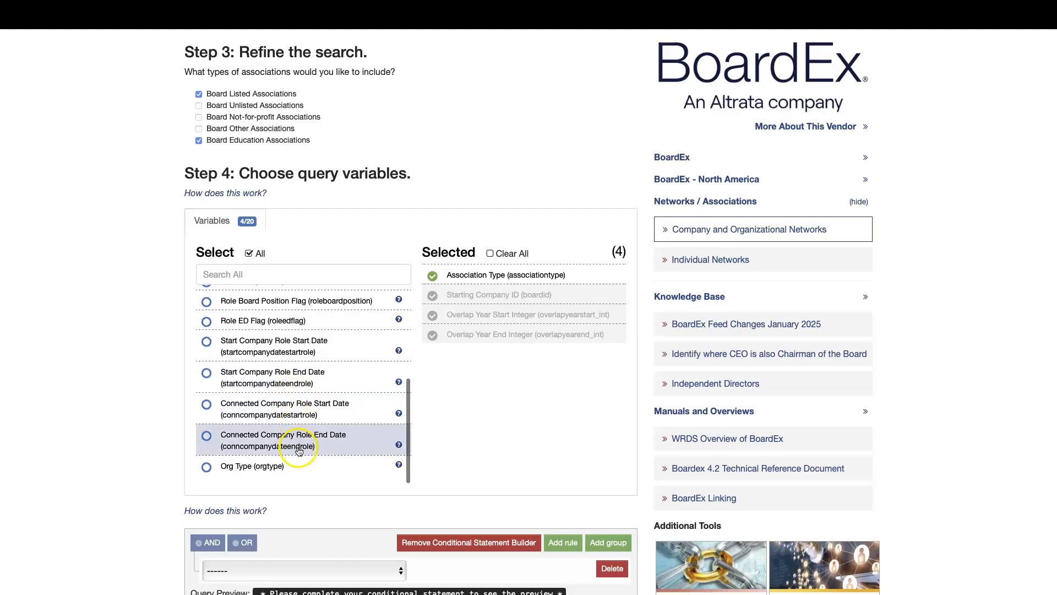
scroll(303, 463, up, 6)
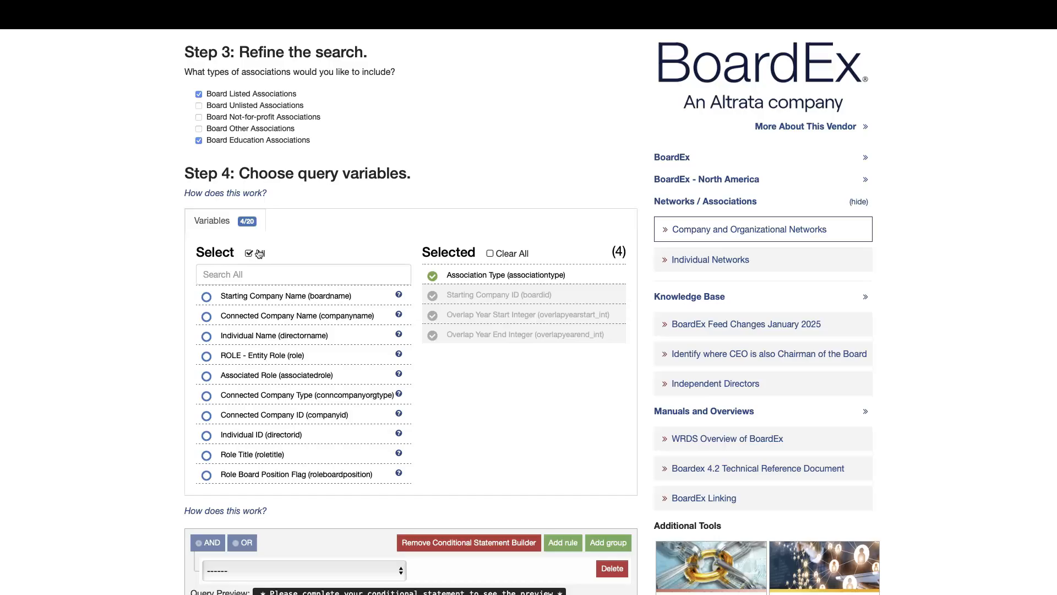
click(259, 253)
scroll(429, 441, down, 5)
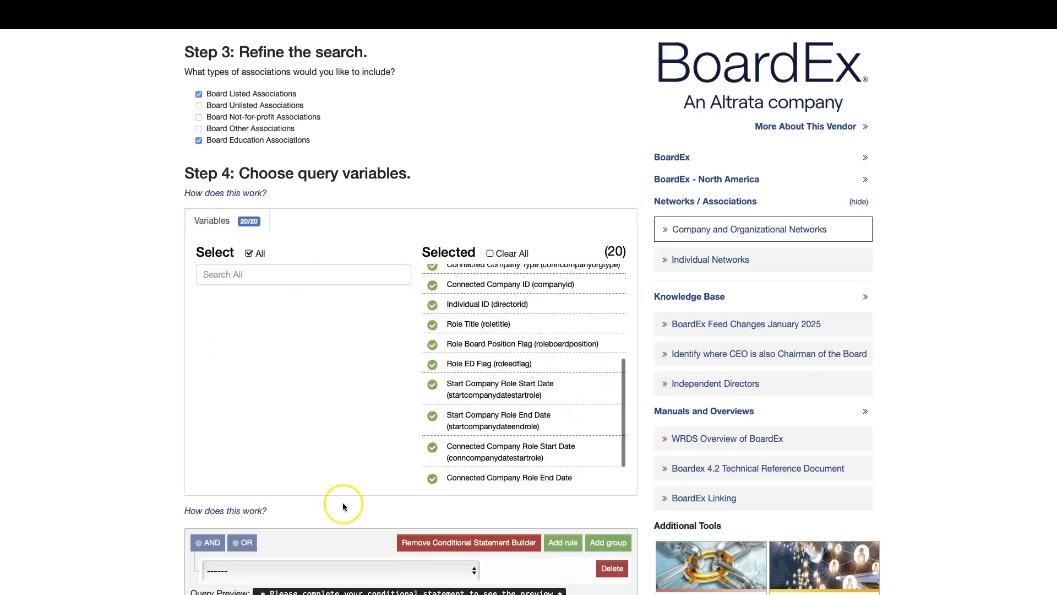
scroll(343, 506, down, 3)
click(455, 414)
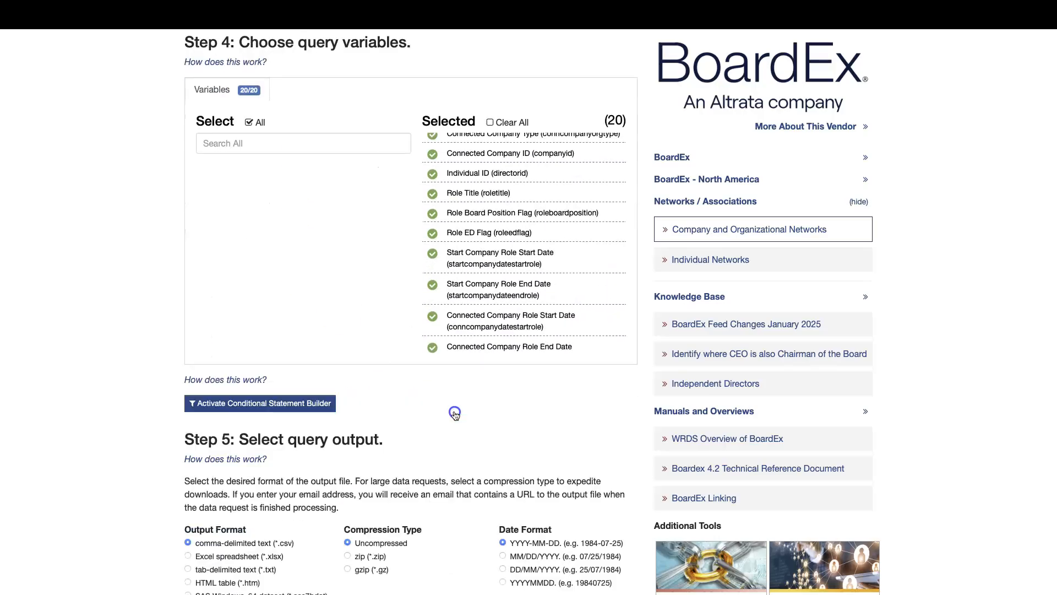
Set the query output format to Excel spreadsheet (*.xlsx)
scroll(171, 442, down, 3)
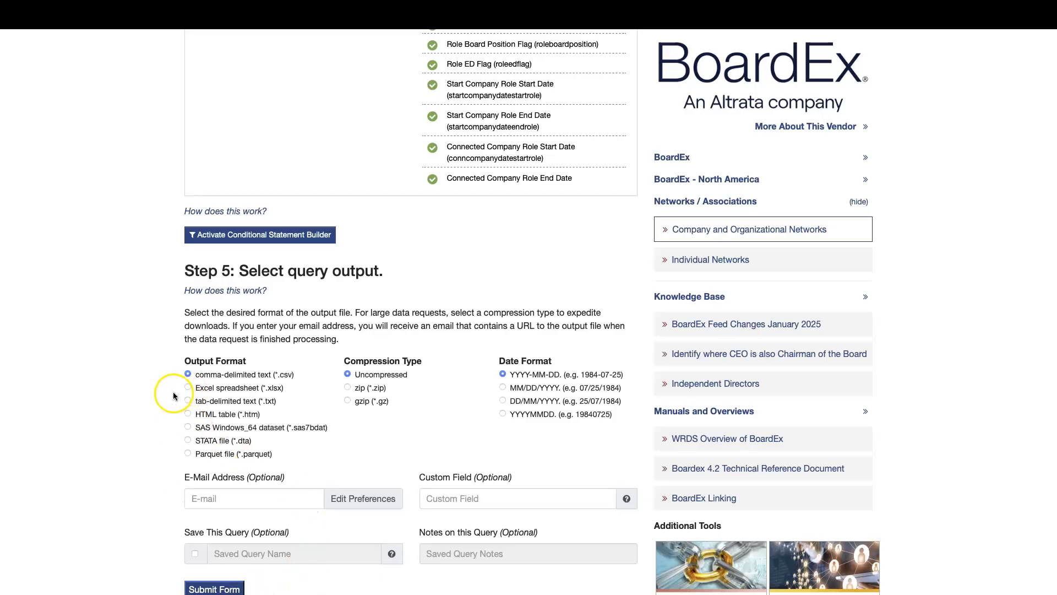
mouse_move(327, 587)
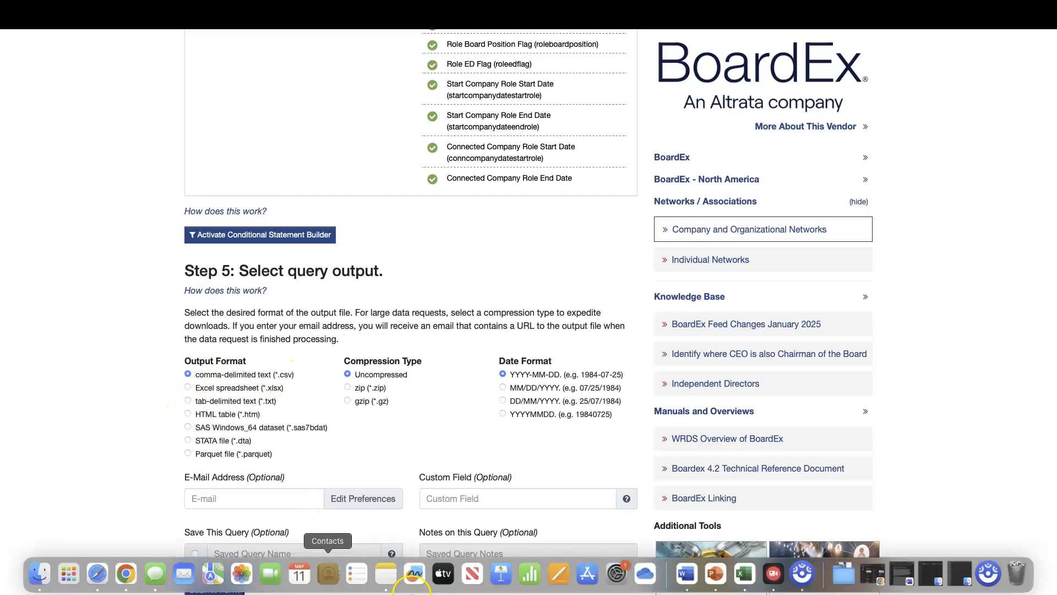
click(990, 573)
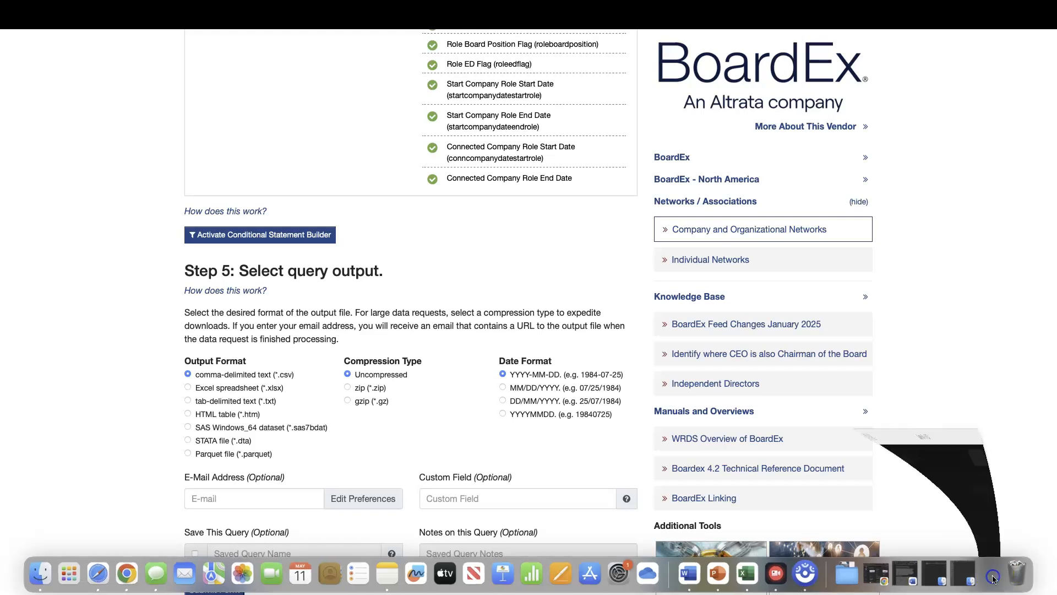
key(alt+p)
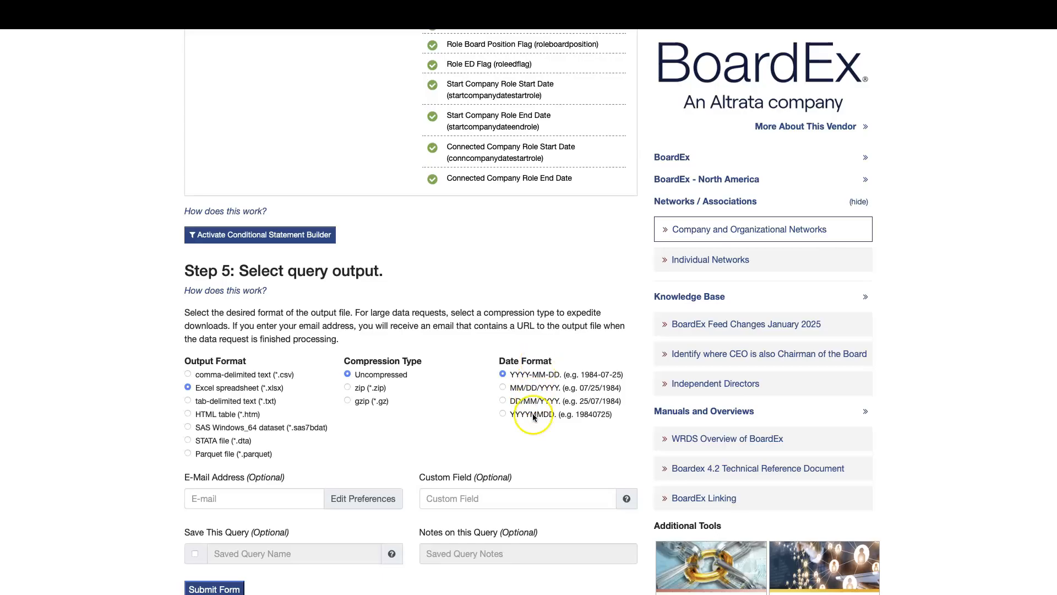
Try to submit the query form and dismiss the resulting dialog
scroll(518, 410, down, 2)
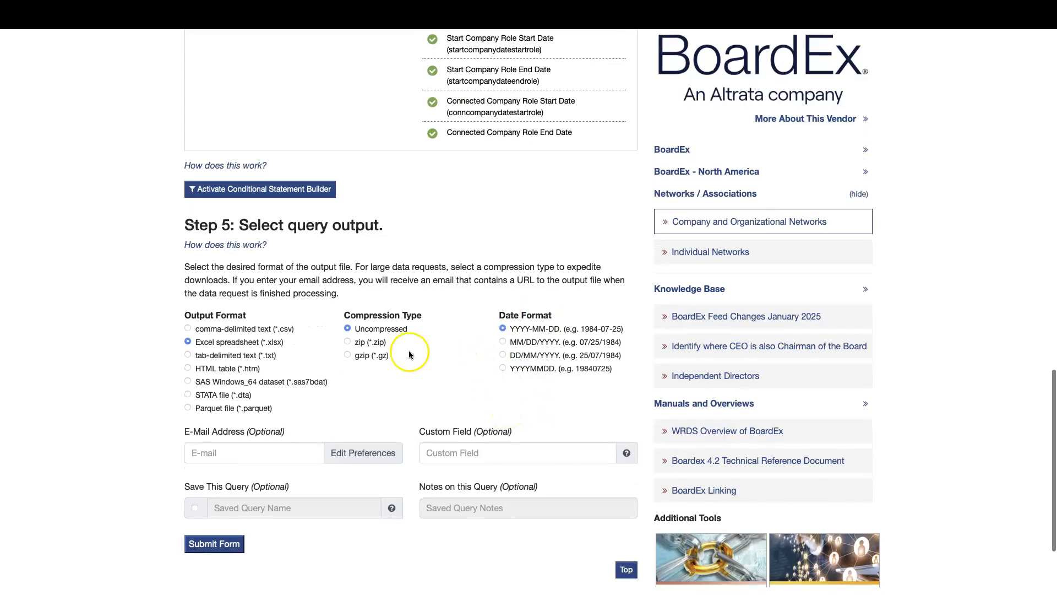
scroll(165, 407, down, 3)
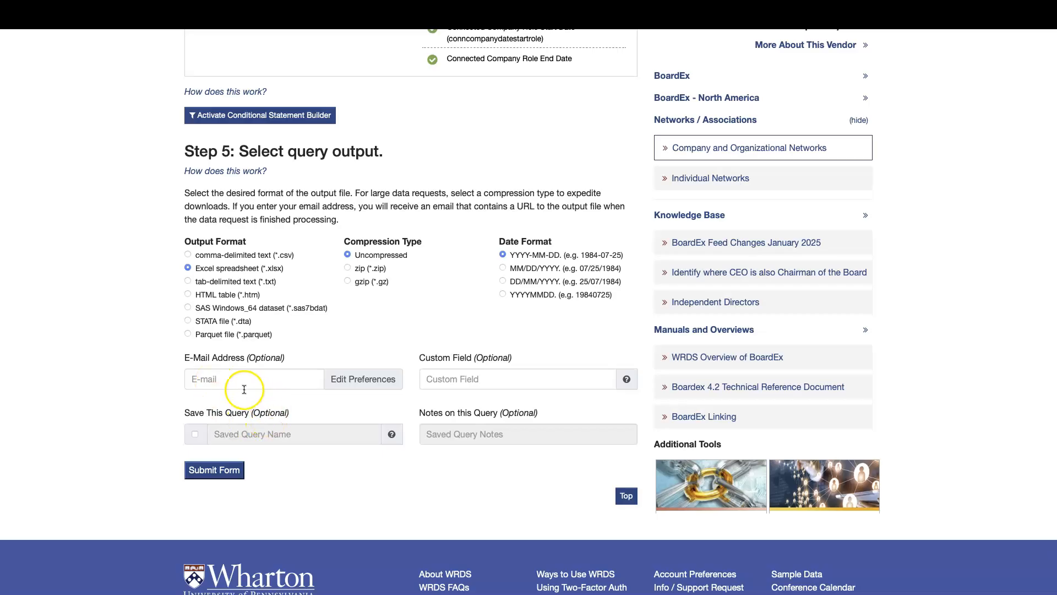
click(220, 477)
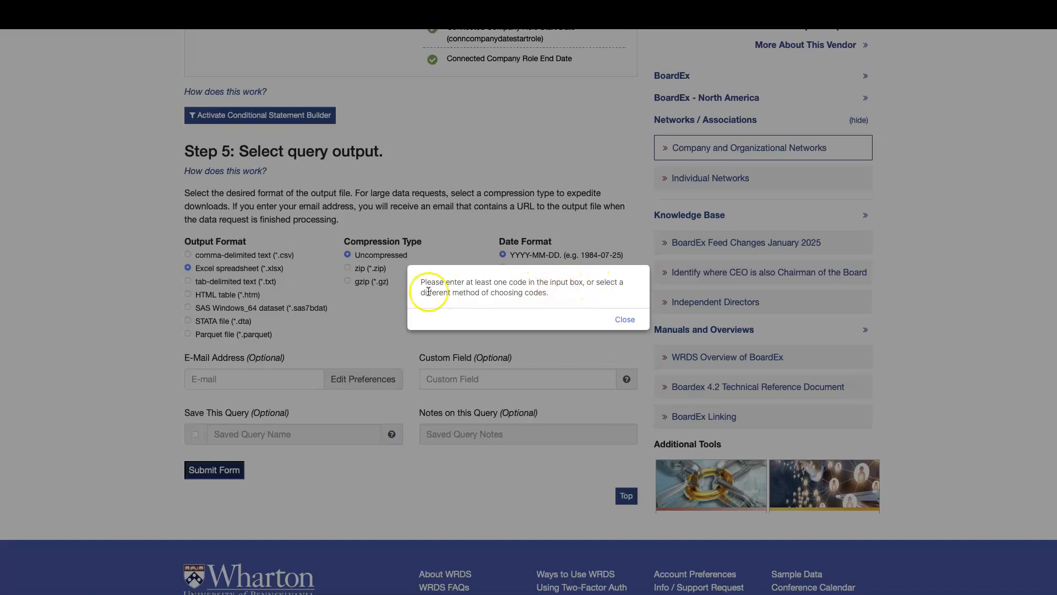
click(626, 320)
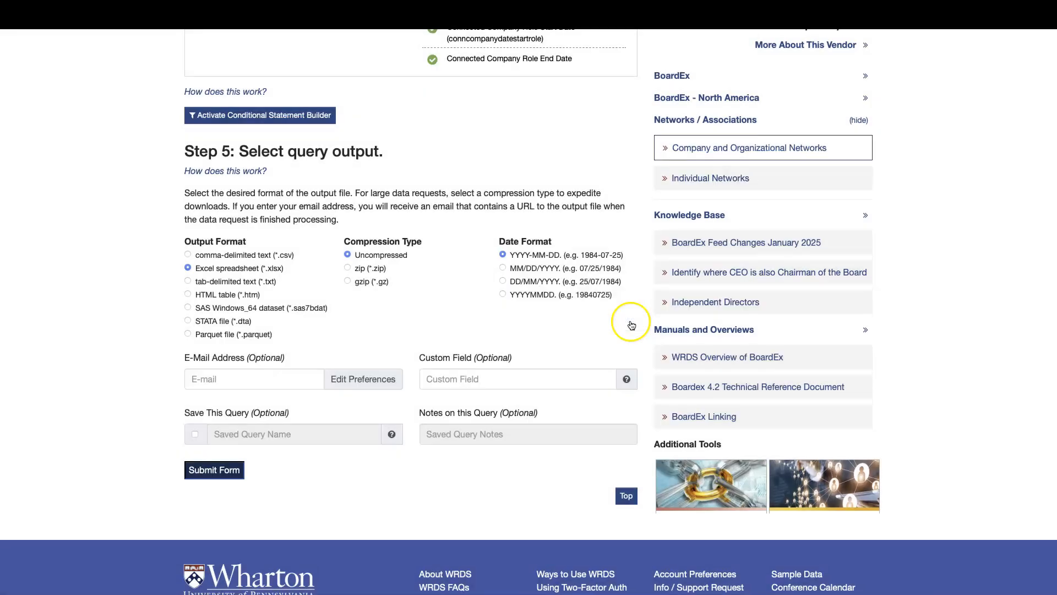
Recheck the date range and ticker codes entered in the form, and try to submit it again
scroll(169, 354, up, 16)
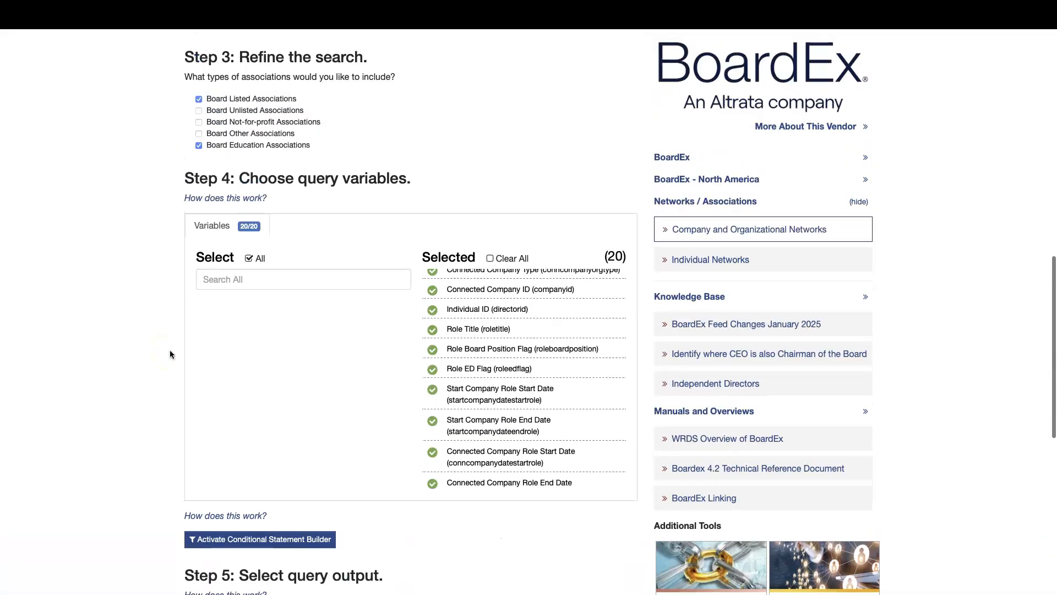
scroll(170, 354, up, 2)
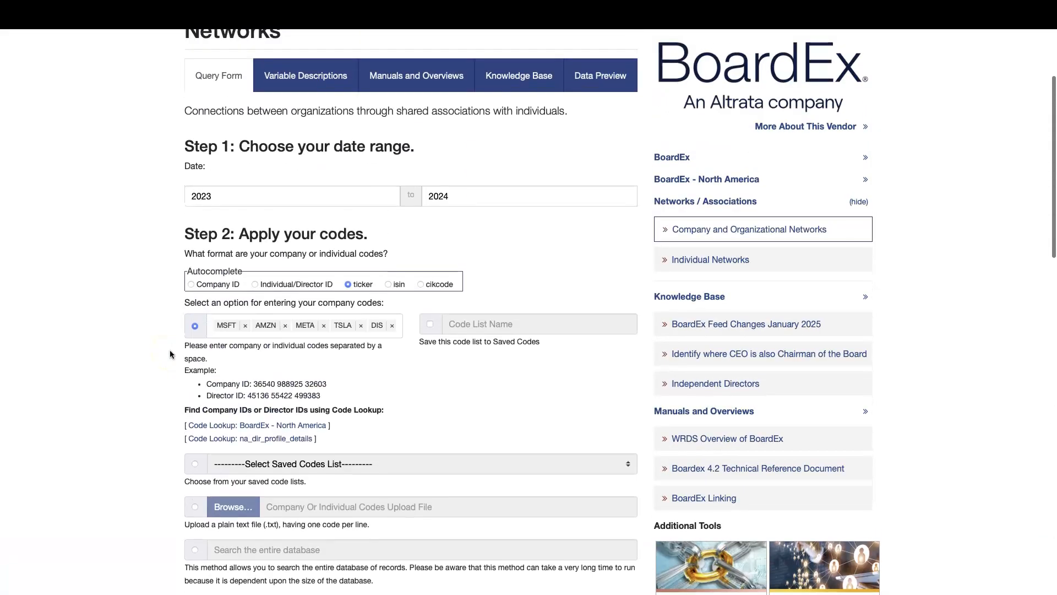
scroll(169, 354, up, 4)
scroll(170, 354, down, 2)
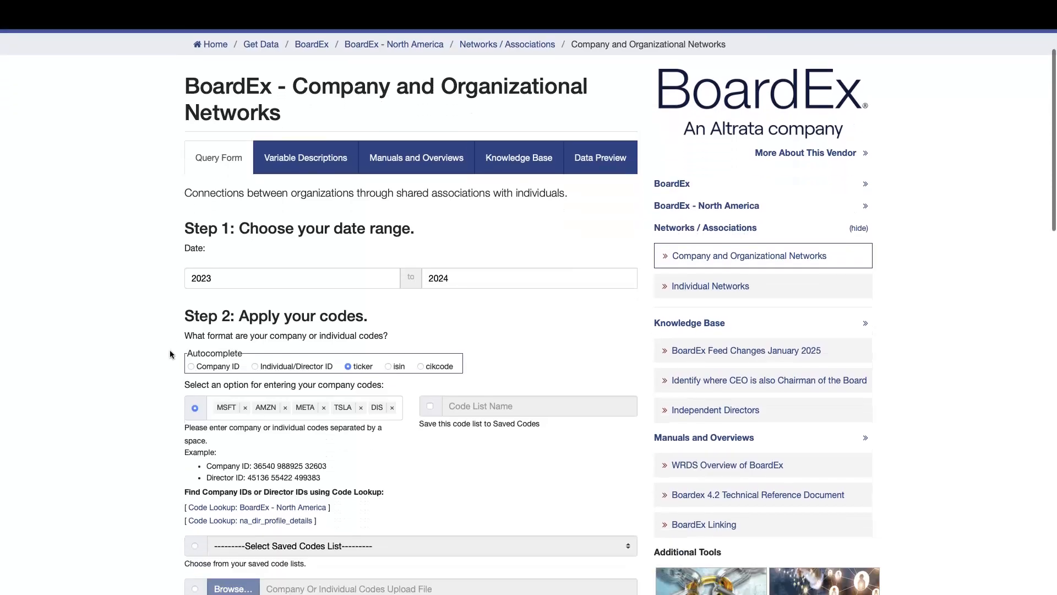
scroll(169, 354, down, 4)
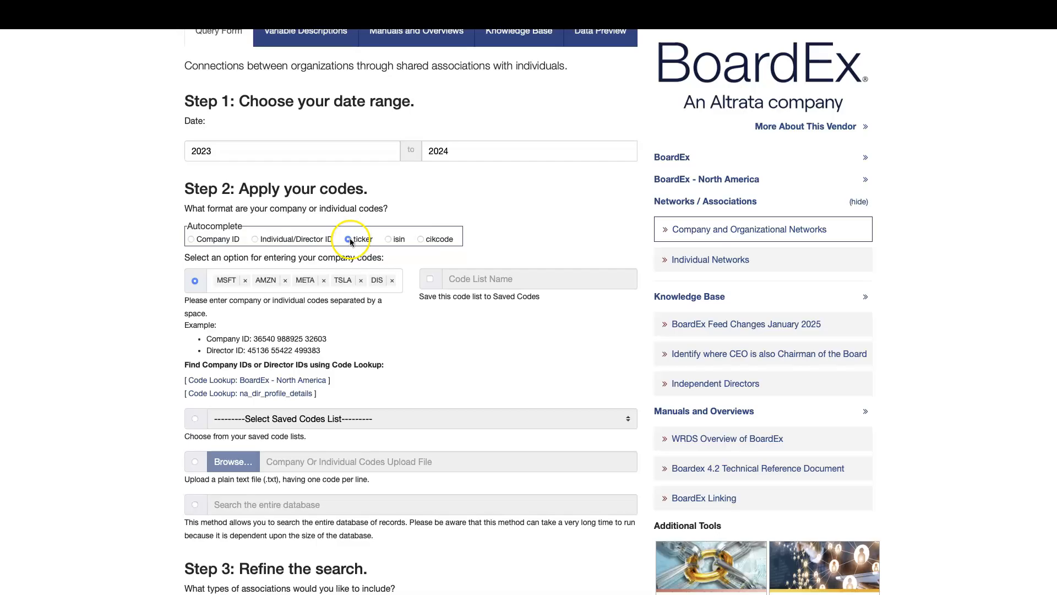
scroll(213, 495, down, 20)
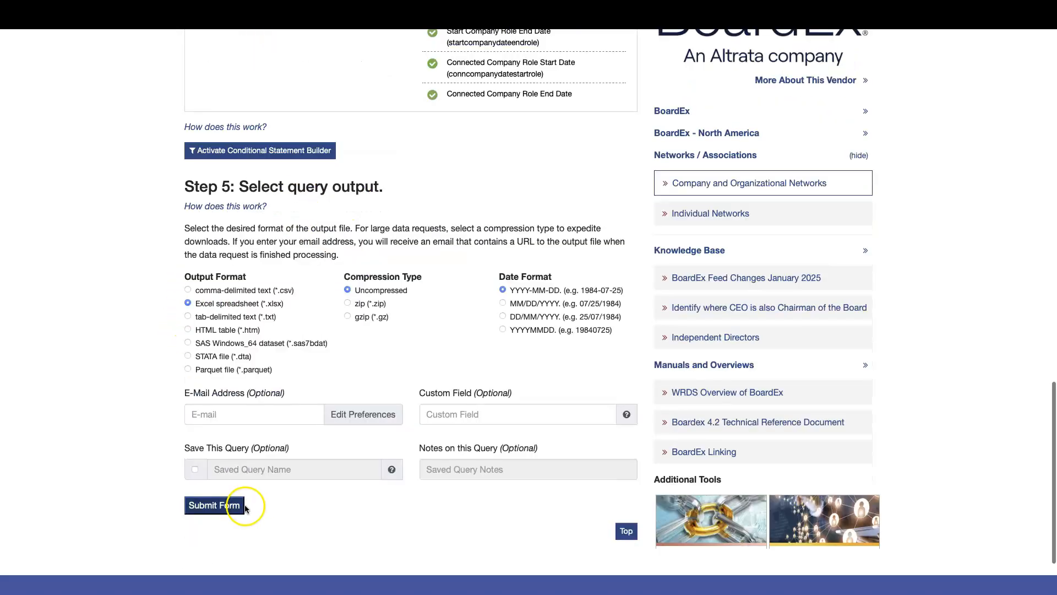
click(215, 506)
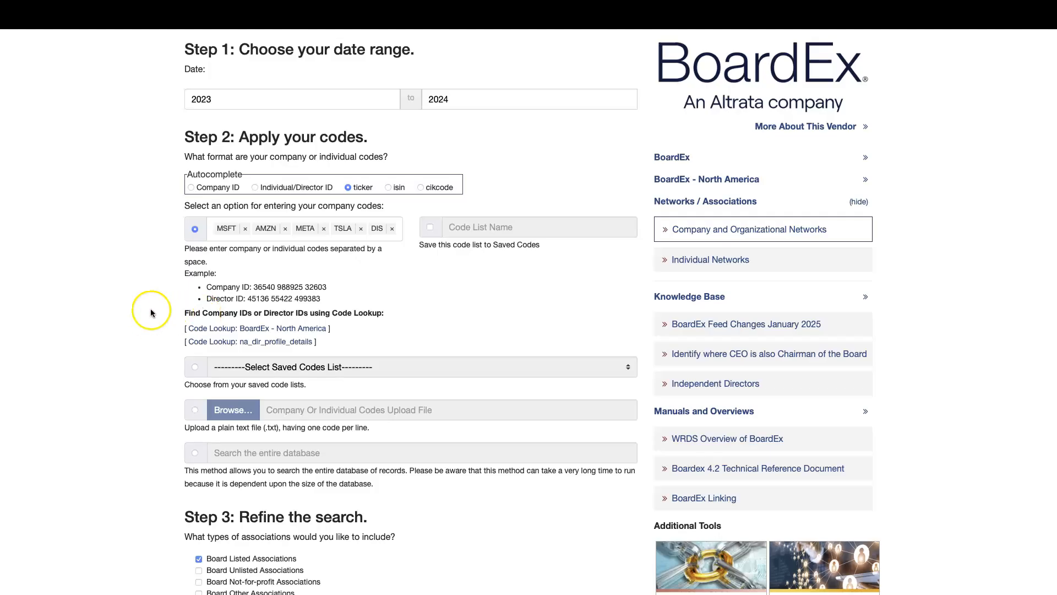
Remove AMZN, META, TSLA and DIS from the company codes, keeping only MSFT, and submit the query
click(430, 228)
click(430, 228)
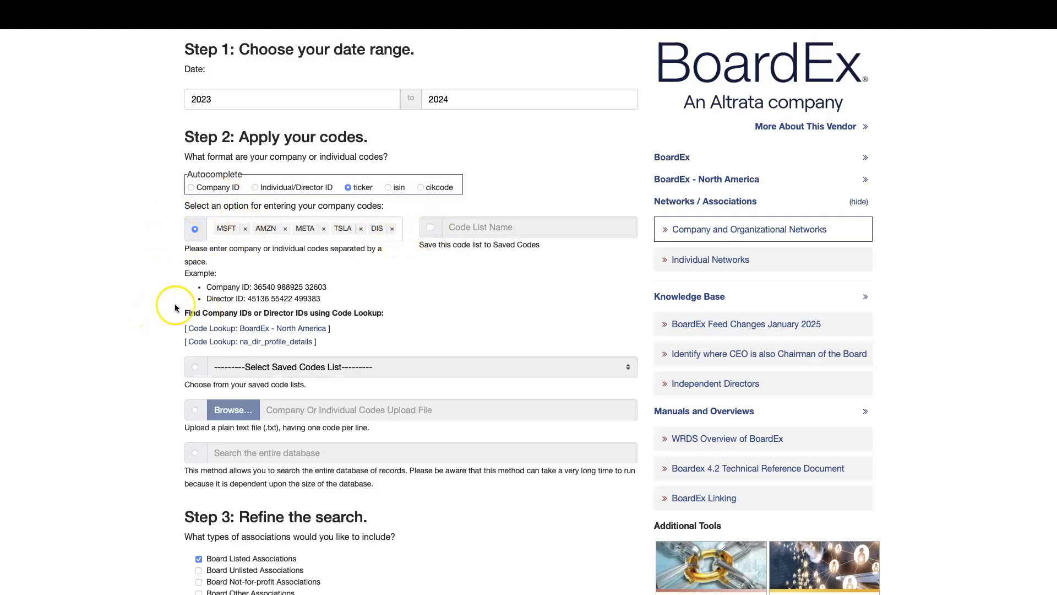
click(285, 228)
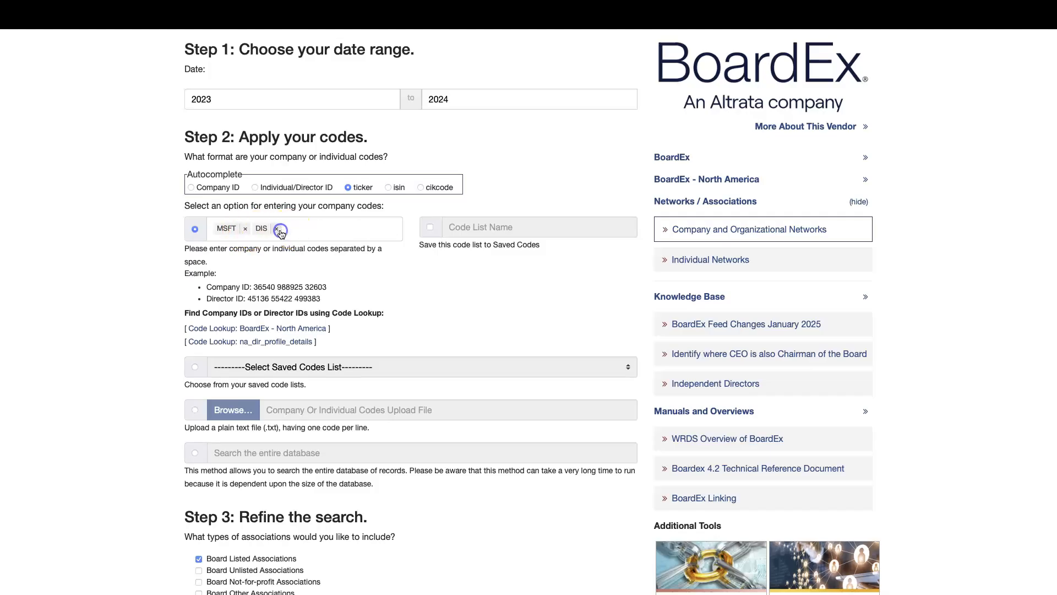
click(109, 404)
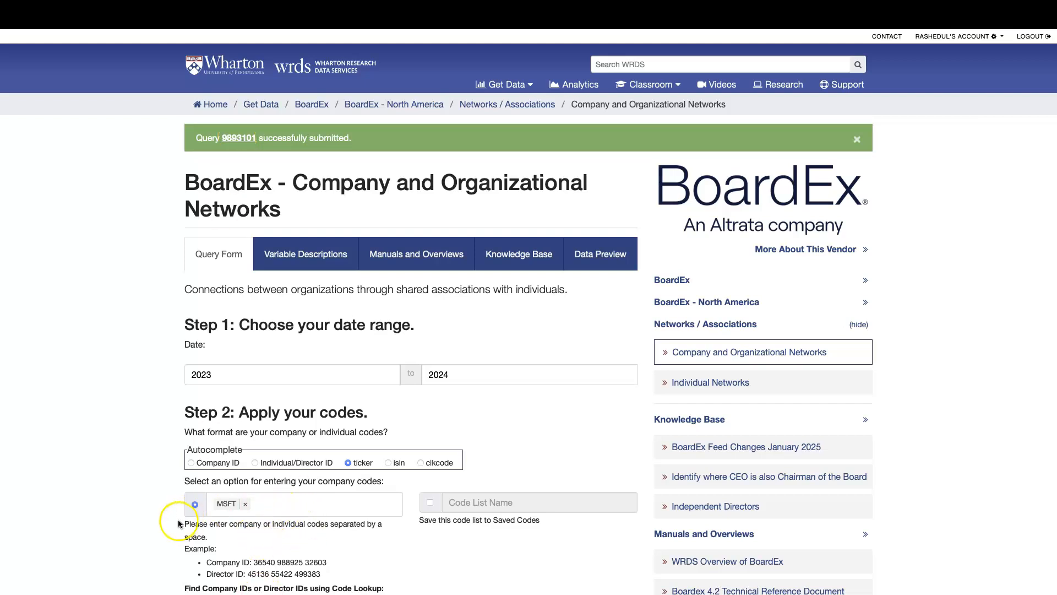
Download the submitted query's .xlsx output and open the file from the Downloads folder in Excel
click(242, 145)
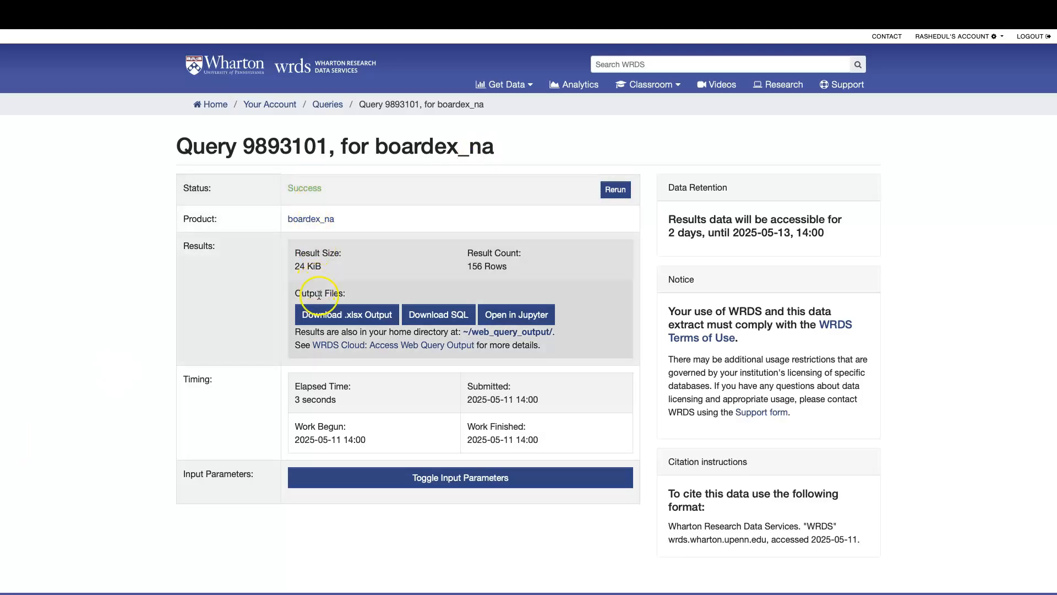
click(338, 318)
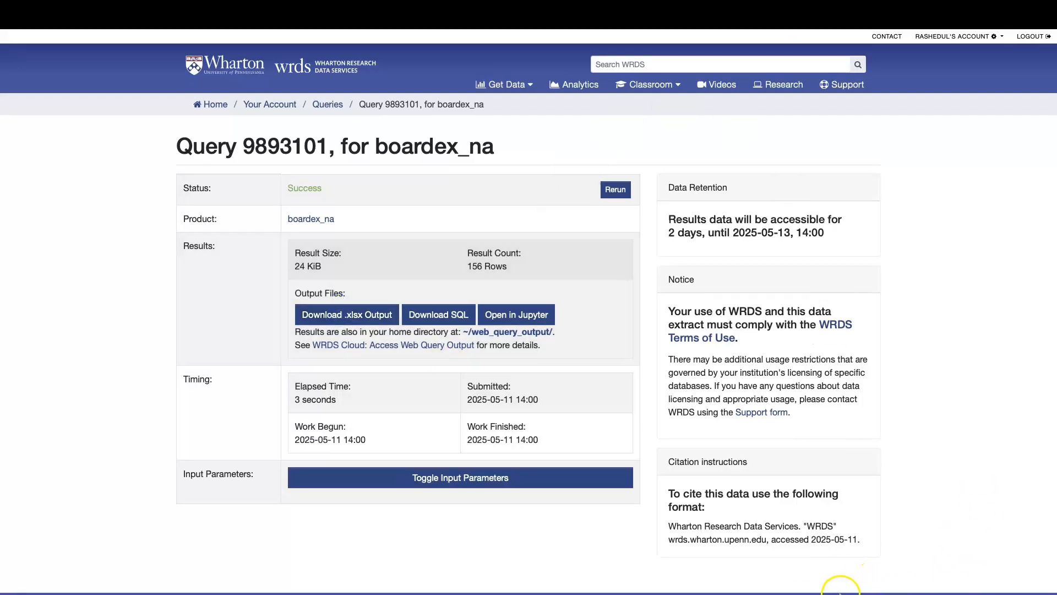
mouse_move(872, 593)
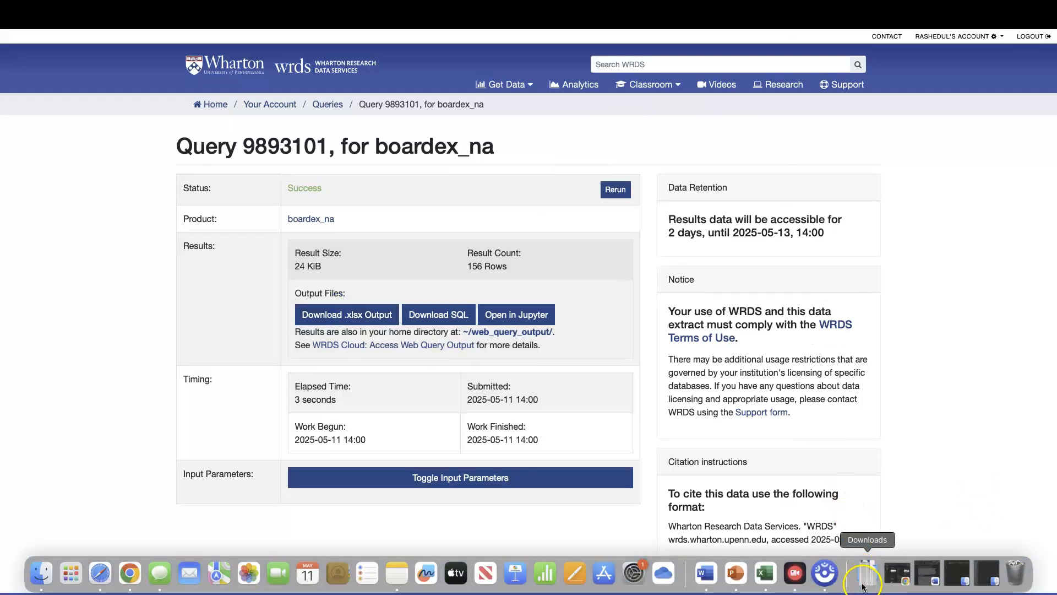
click(865, 572)
click(877, 419)
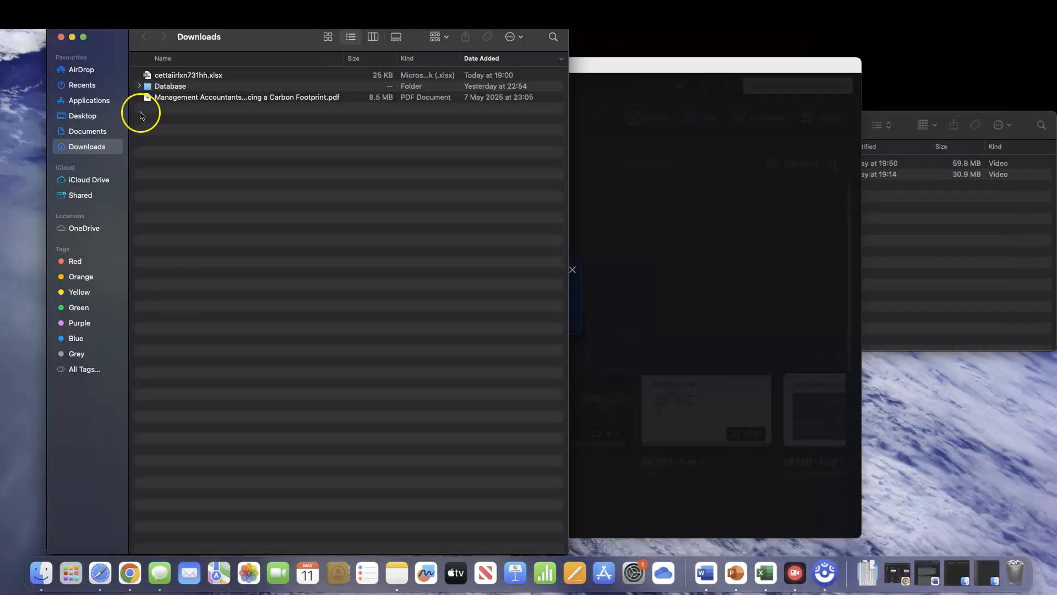
click(178, 77)
double_click(177, 77)
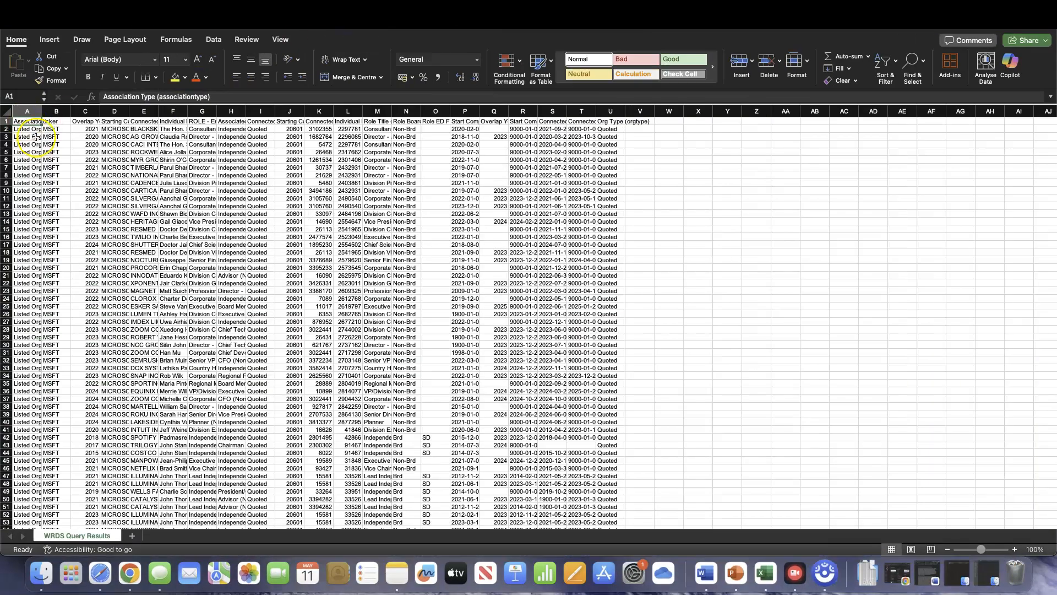
Fit the Association Type and Overlap Year Start Integer columns to the width of their contents
click(30, 152)
double_click(42, 112)
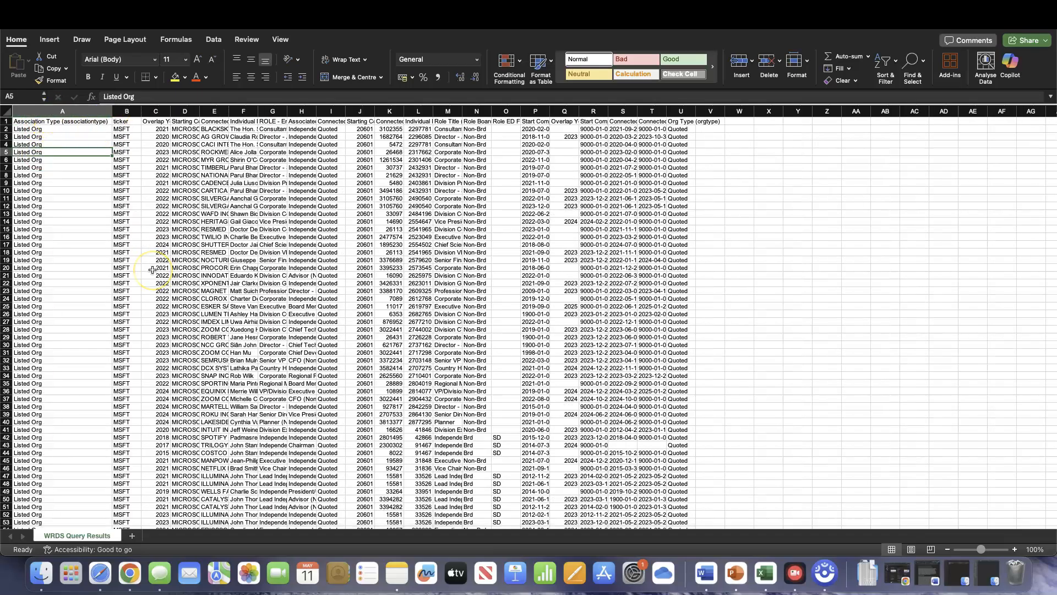
scroll(153, 269, up, 5)
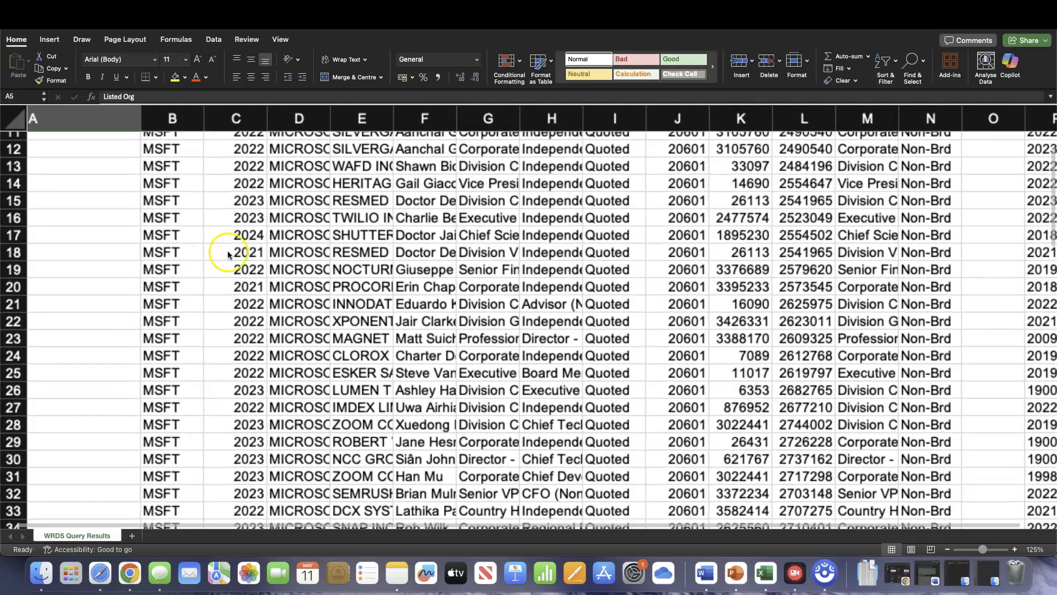
scroll(229, 255, up, 5)
click(103, 136)
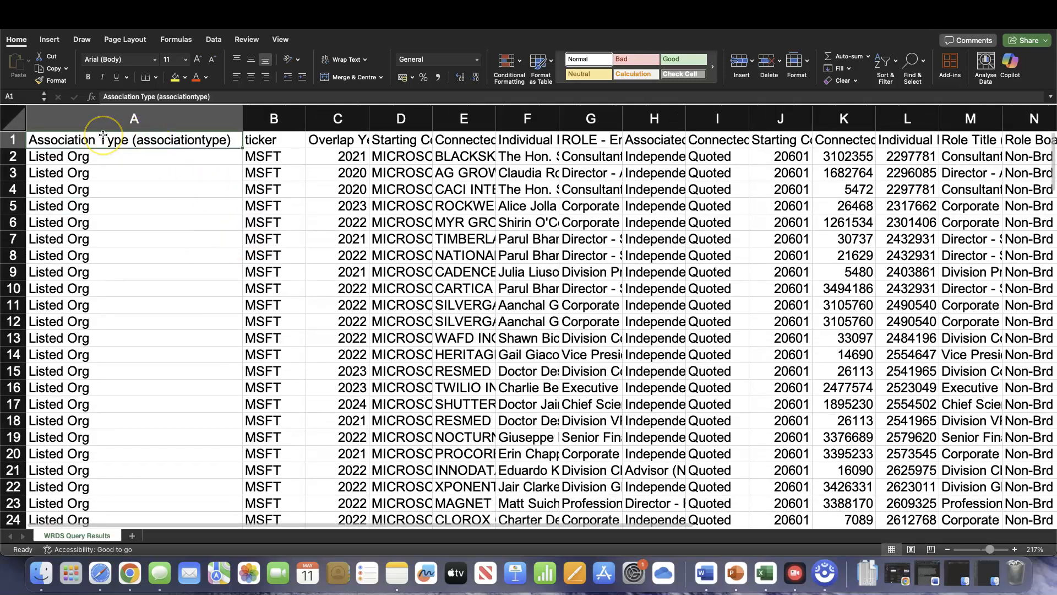
key(Right)
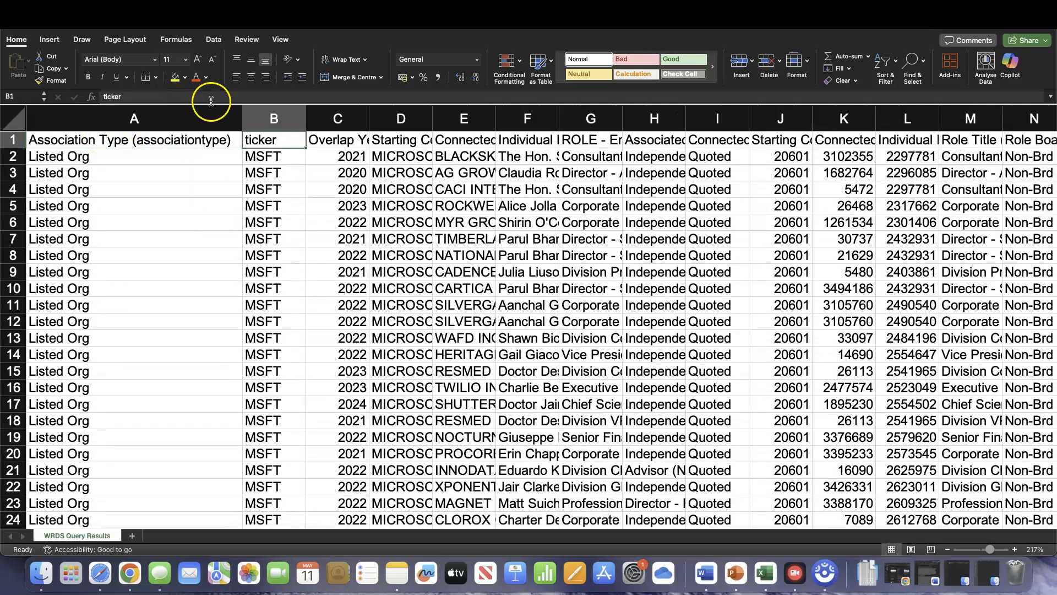
double_click(370, 118)
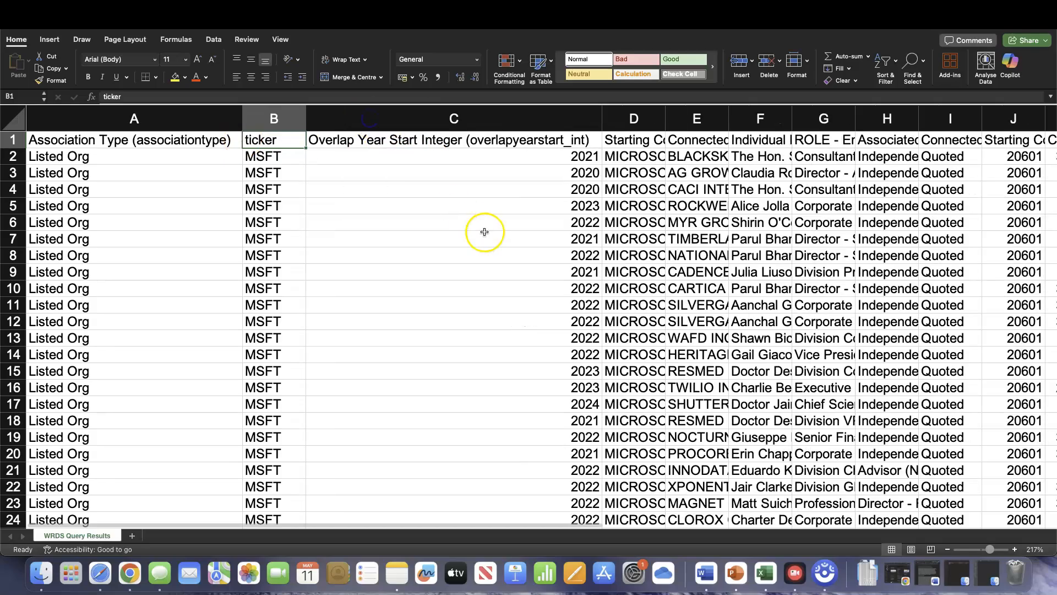
Fit the Starting Company Name column to the width of its contents
click(438, 193)
key(Up)
key(Up)
key(Up)
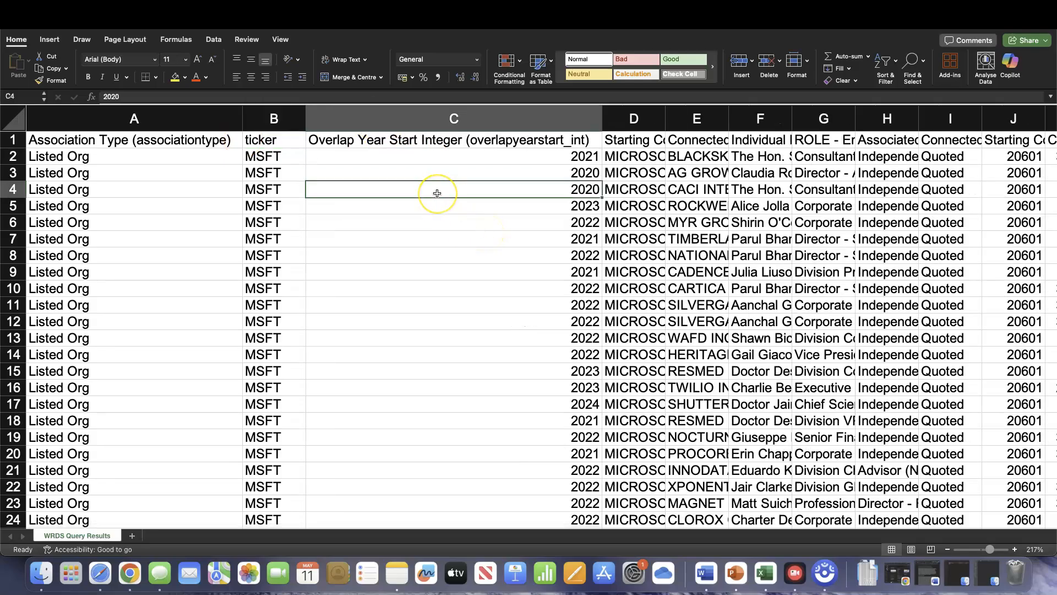
key(Right)
key(Right)
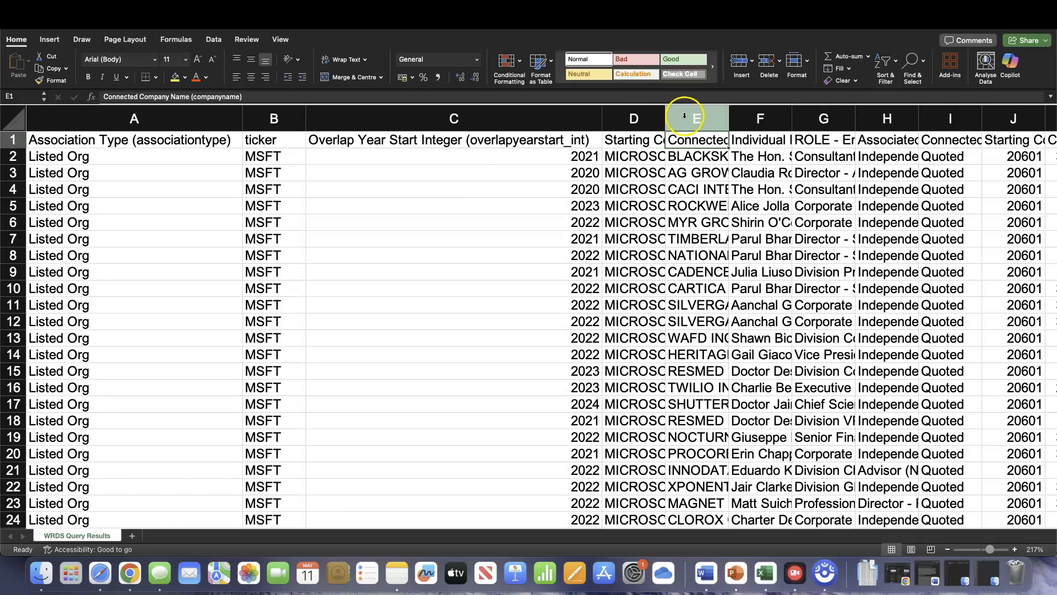
double_click(666, 119)
Skim the records further down the sheet and fit the Connected Company Name column to the width of its contents
scroll(722, 255, right, 5)
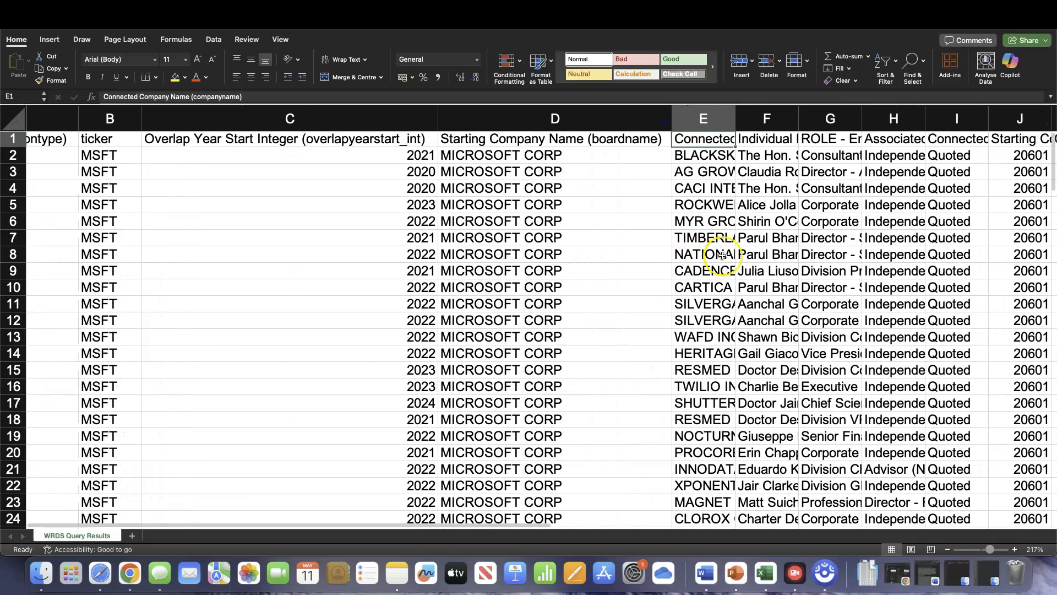
click(413, 255)
scroll(414, 256, down, 20)
scroll(413, 256, down, 15)
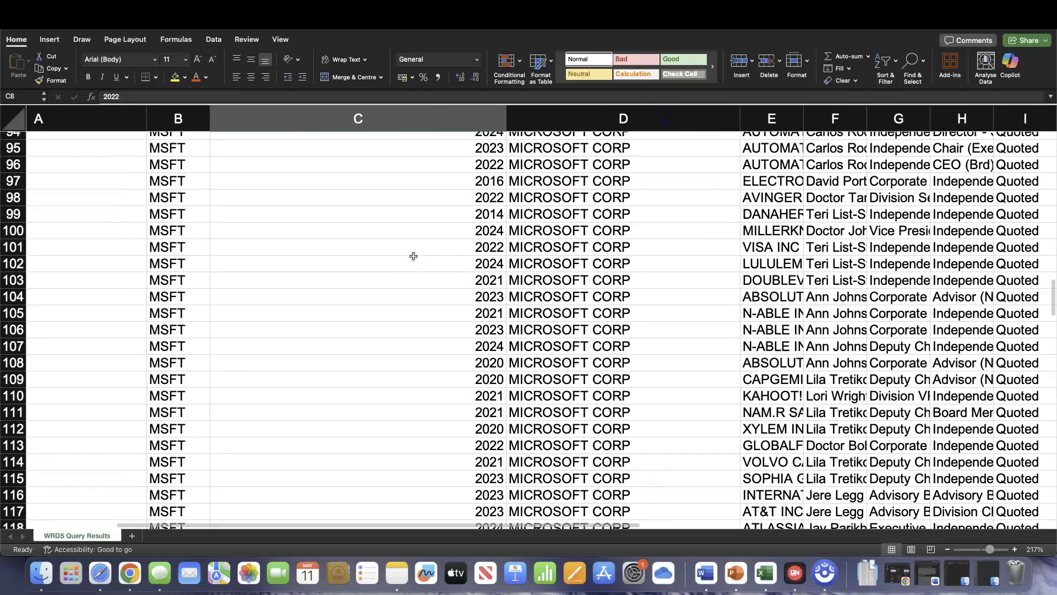
scroll(395, 148, up, 20)
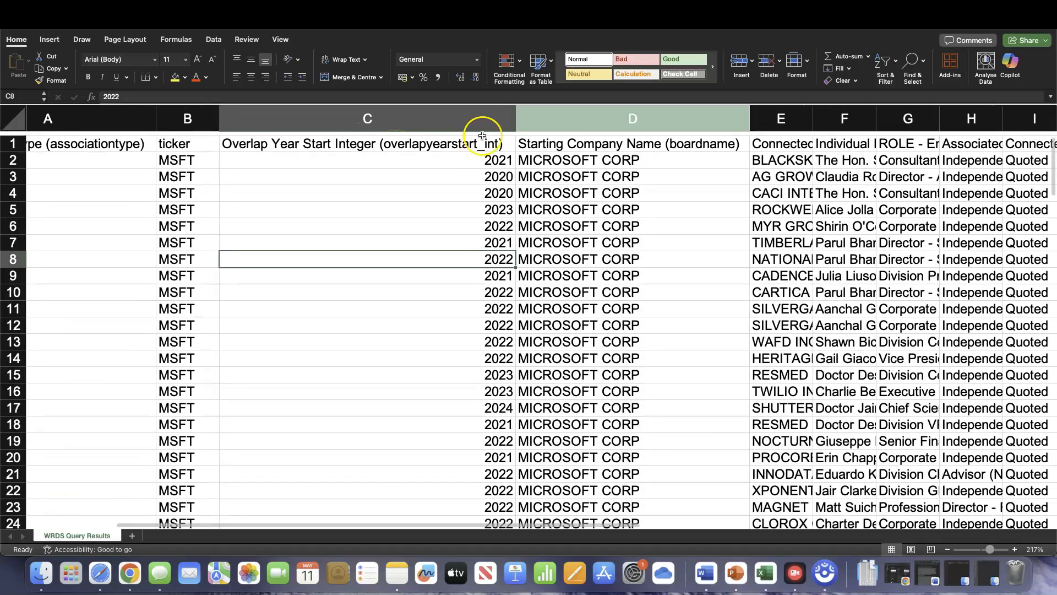
double_click(813, 116)
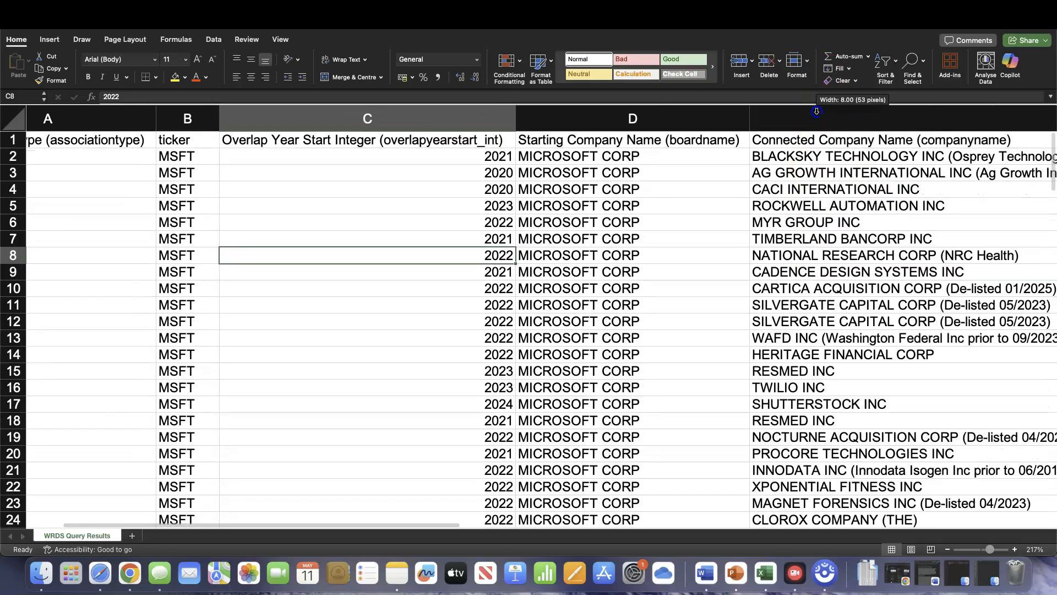
Fit the Individual Name column to the width of its contents
click(853, 189)
scroll(855, 193, right, 6)
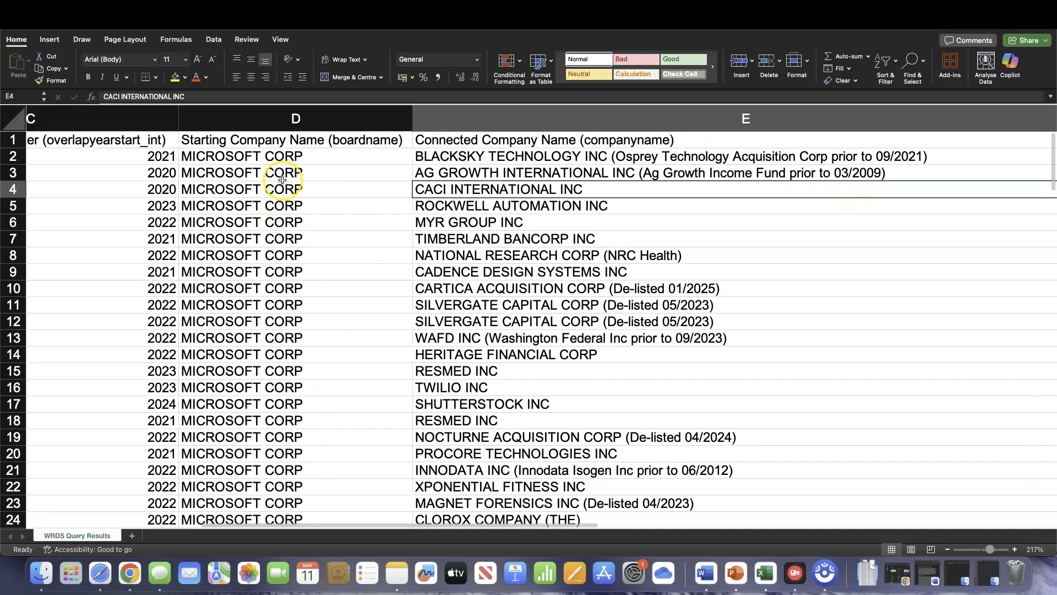
scroll(498, 240, right, 3)
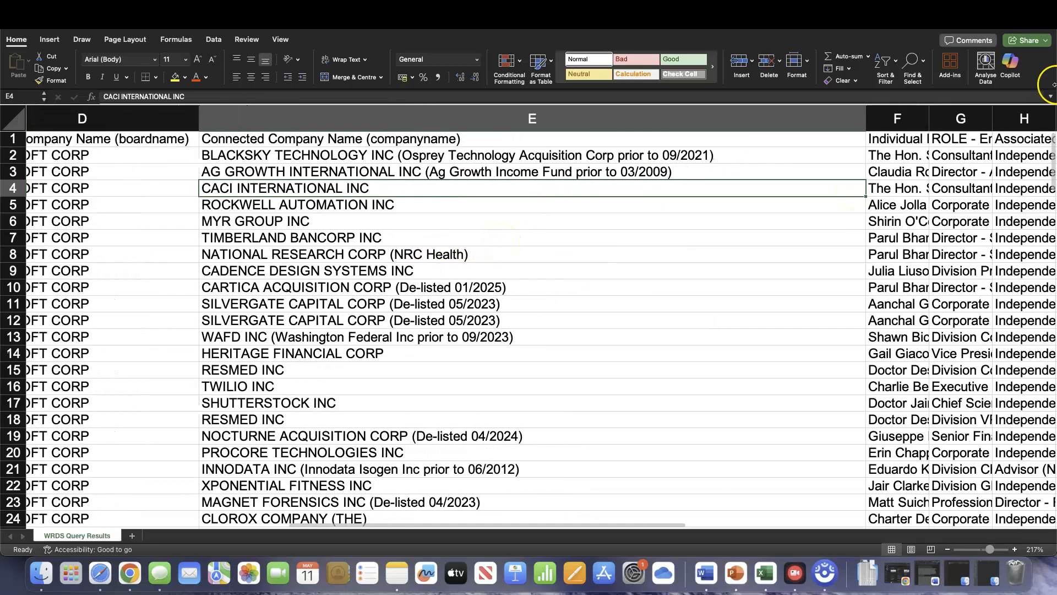
double_click(929, 116)
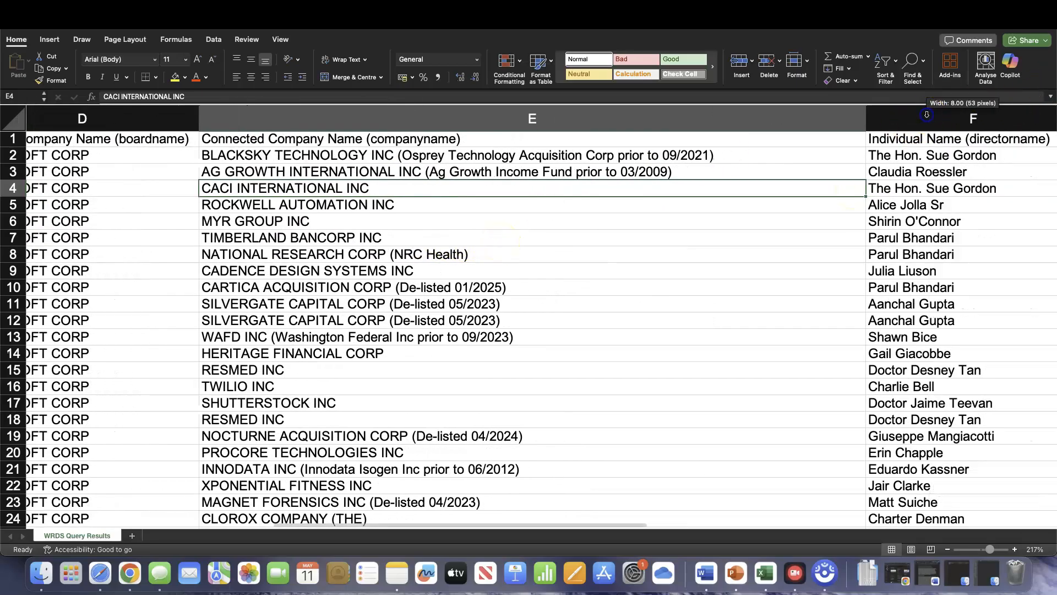
Review the first record's connected company and individual, and fit the ROLE - Entity Role column to its contents
click(927, 174)
key(Up)
scroll(927, 175, right, 3)
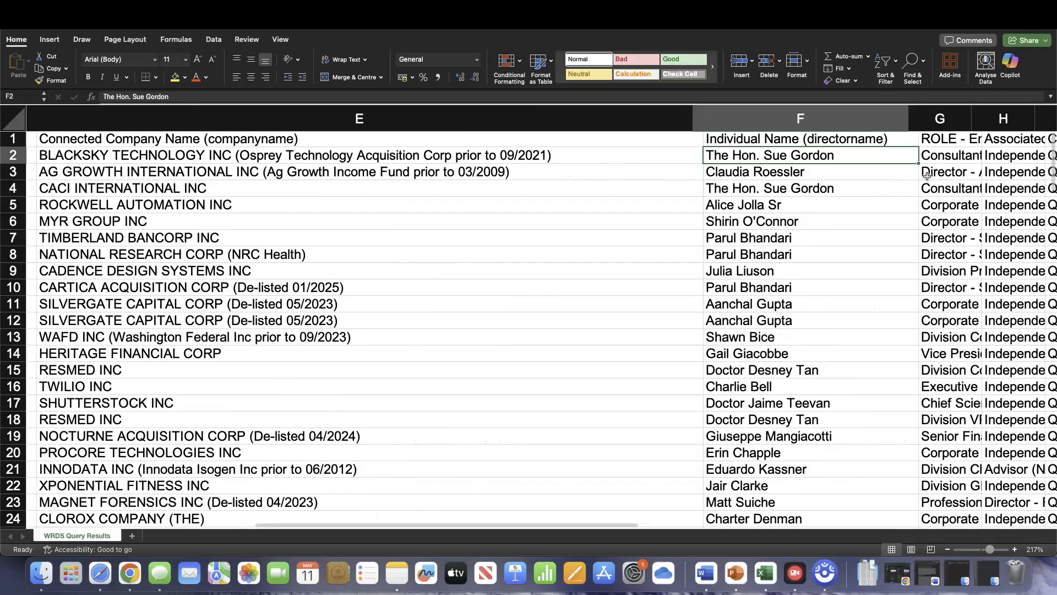
key(Up)
key(Down)
key(Left)
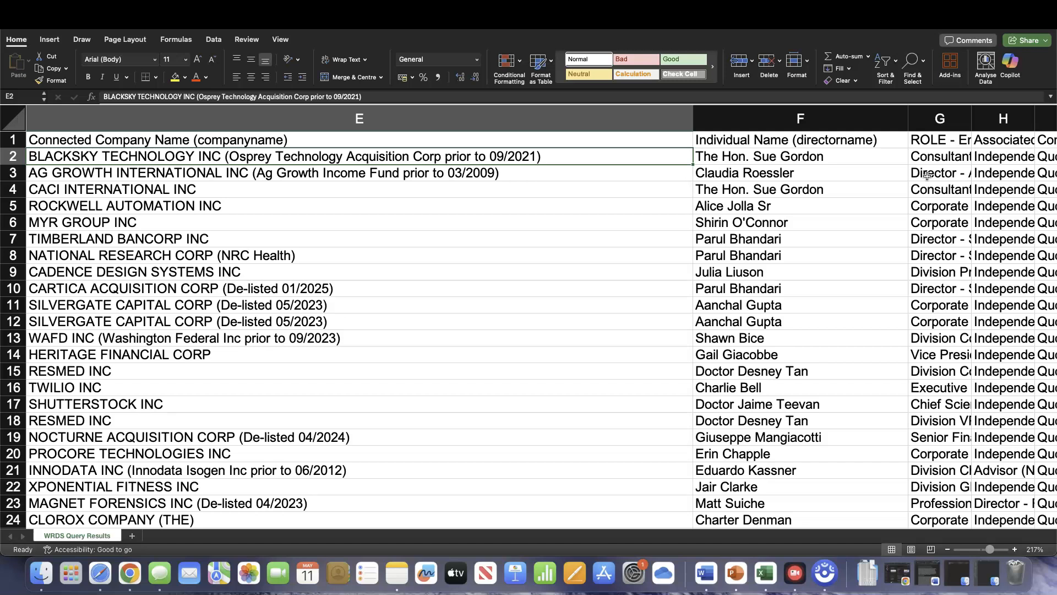
key(Right)
key(Right)
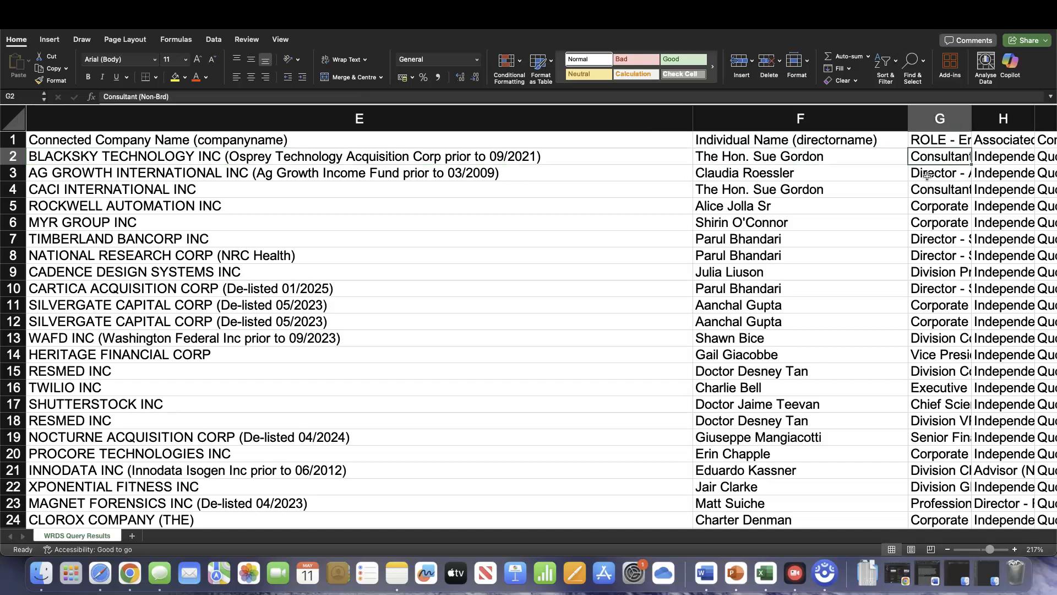
double_click(972, 118)
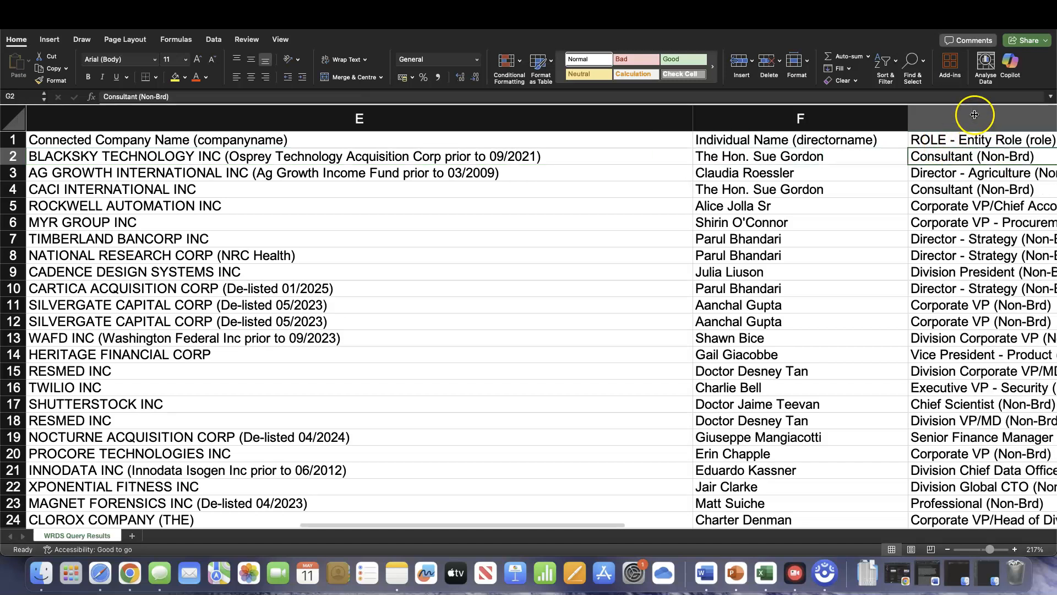
Fit the Associated Role column to the width of its contents
scroll(960, 227, right, 10)
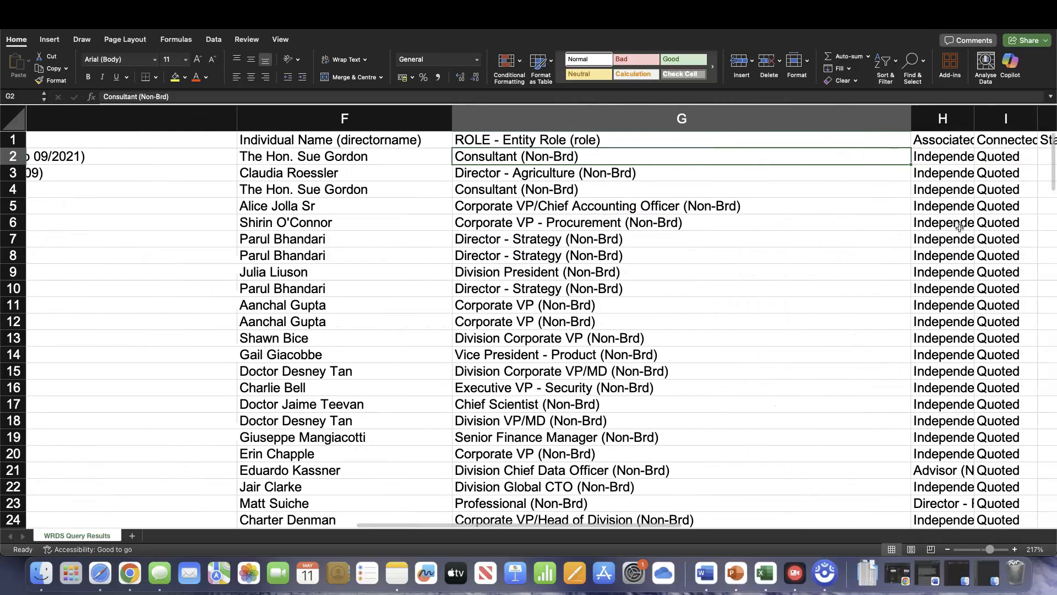
click(873, 170)
scroll(873, 170, down, 5)
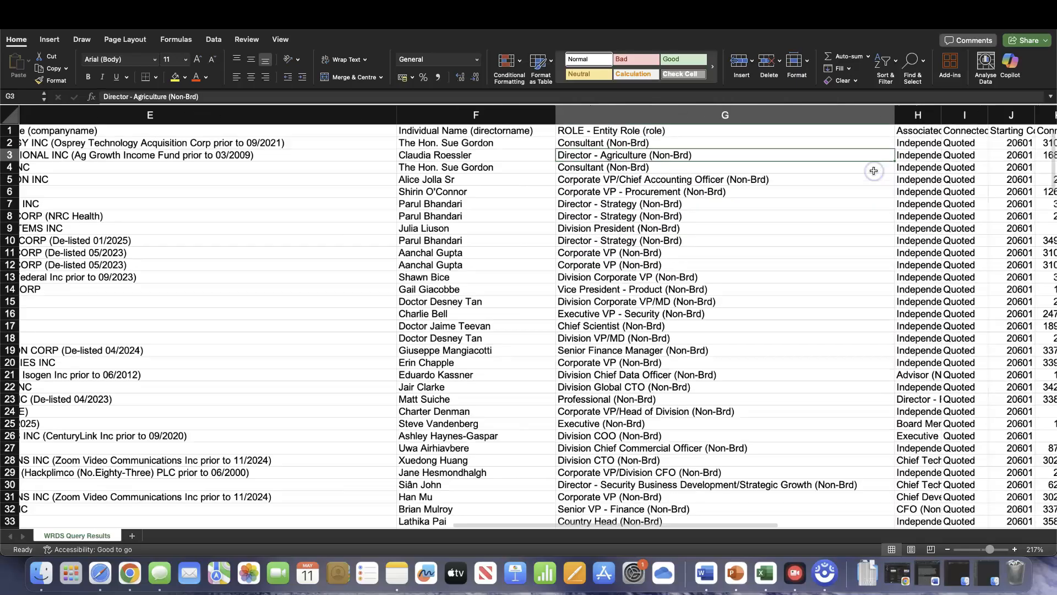
key(Up)
key(Up)
key(Right)
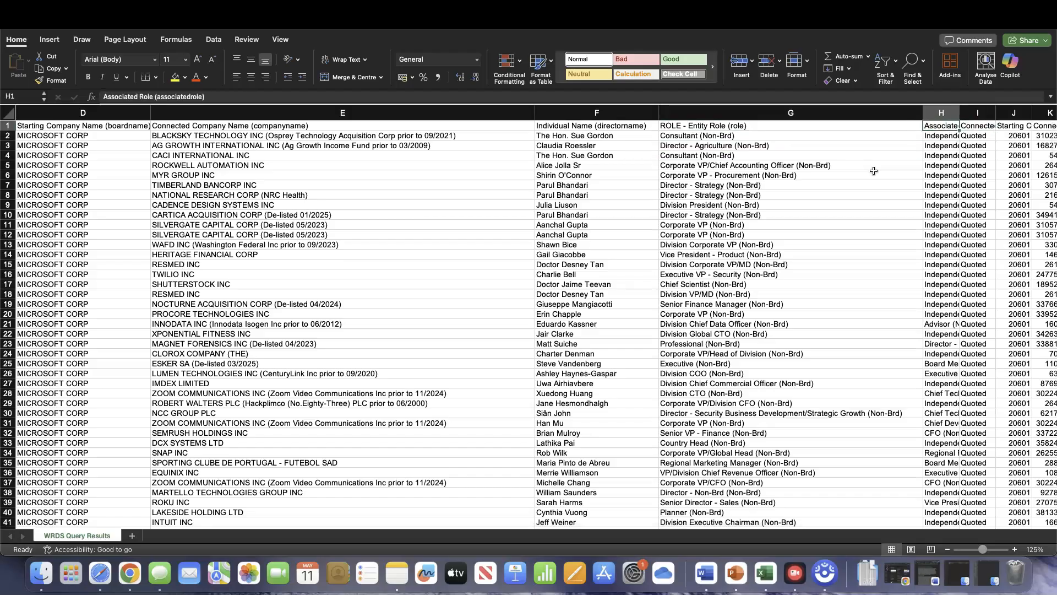
double_click(962, 115)
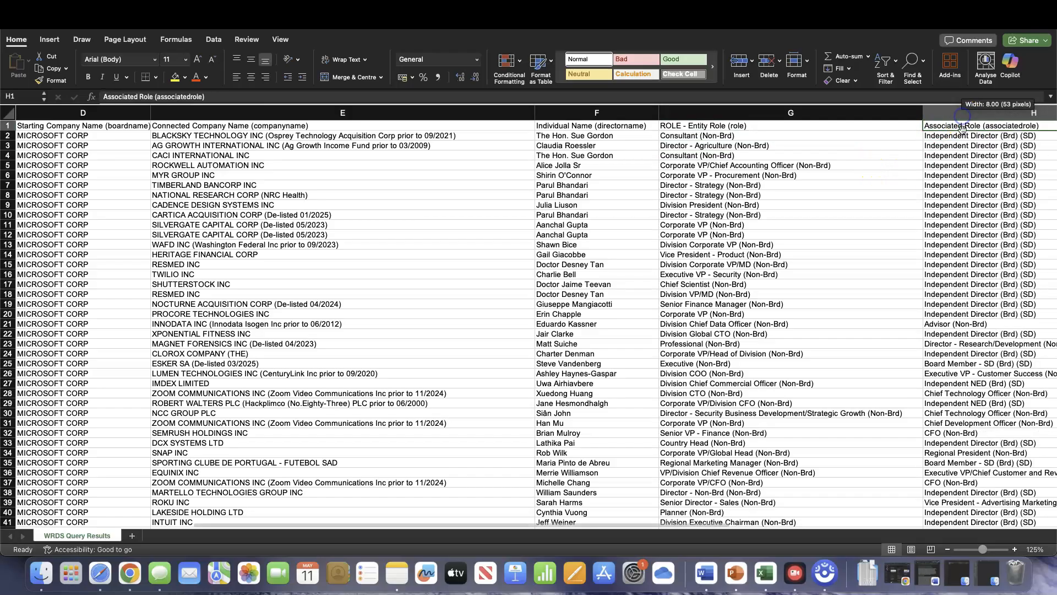
Compare the first record's entity role and associated role with its individual and connected company
click(968, 135)
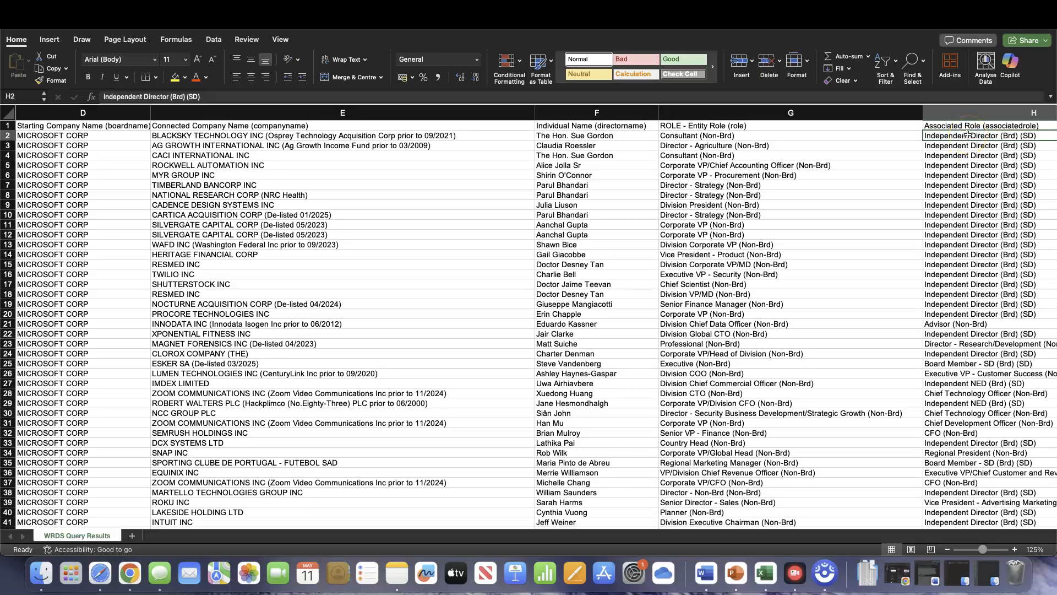
key(Left)
key(Left)
key(Right)
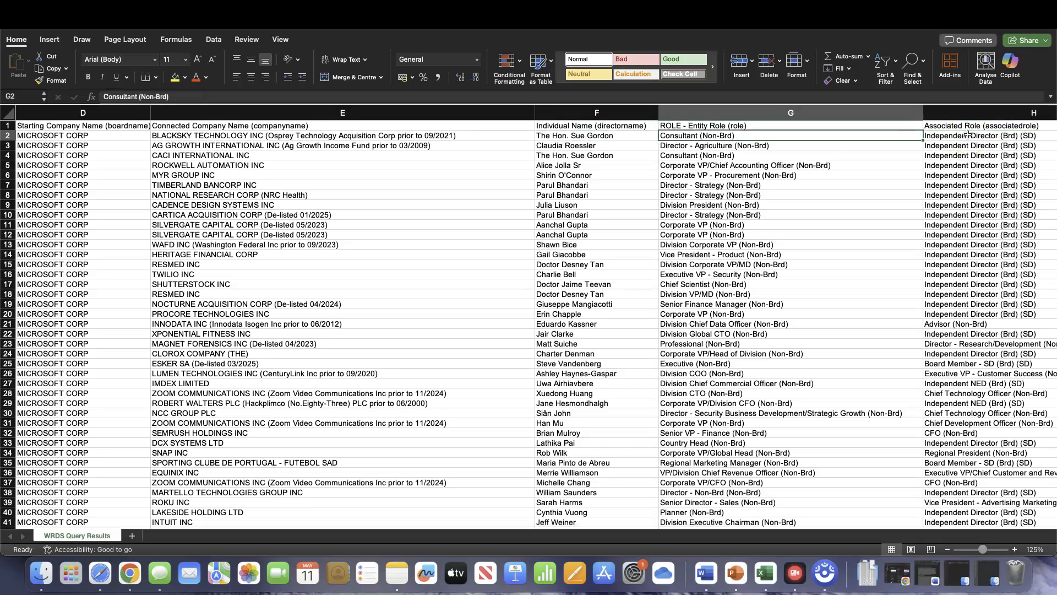
scroll(968, 134, right, 1)
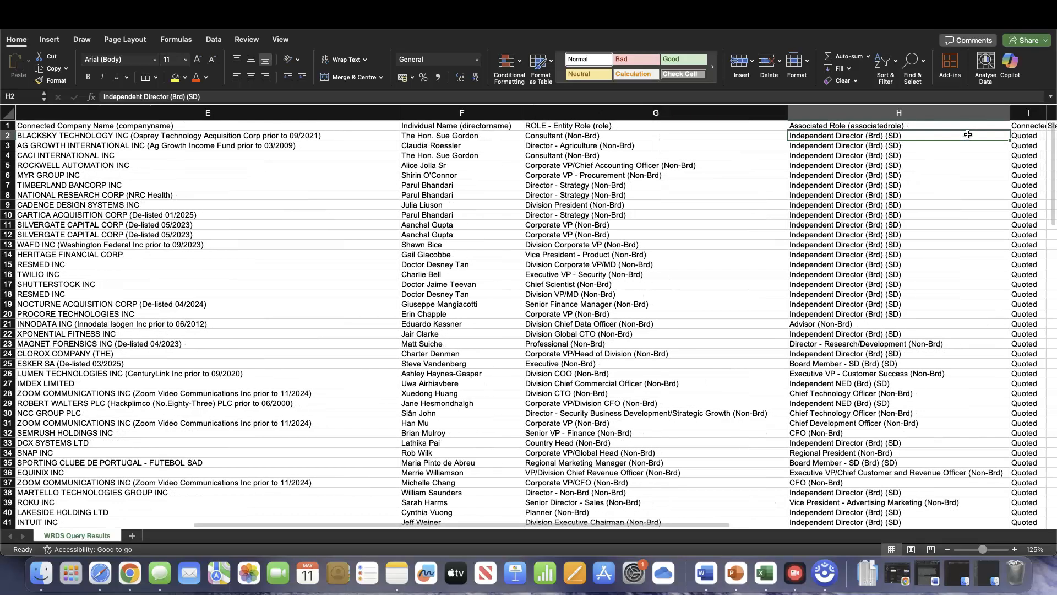
key(Left)
key(Left)
key(Left)
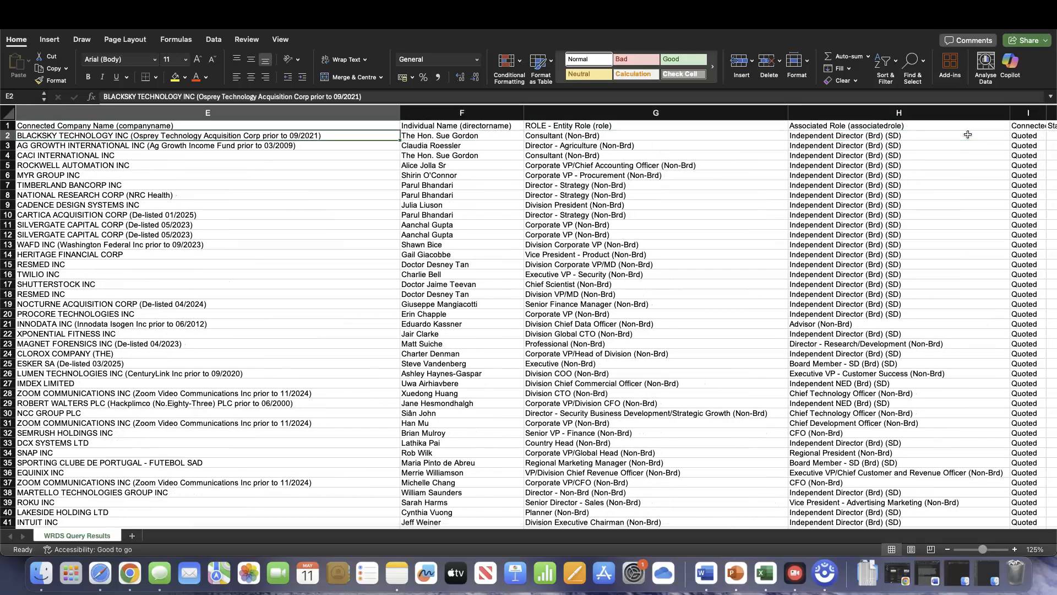
Examine the Starting Company ID and connected company ID columns, checking their headings and the first record's values
key(Right)
key(Right)
key(Right)
key(Right)
key(Right)
key(Right)
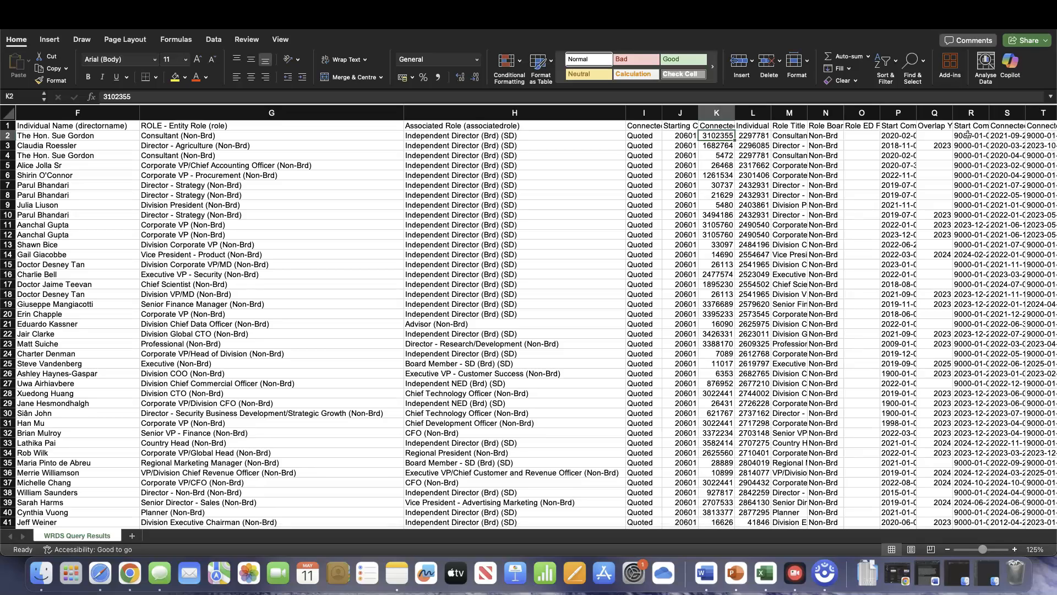
key(Up)
key(Down)
key(Up)
key(Left)
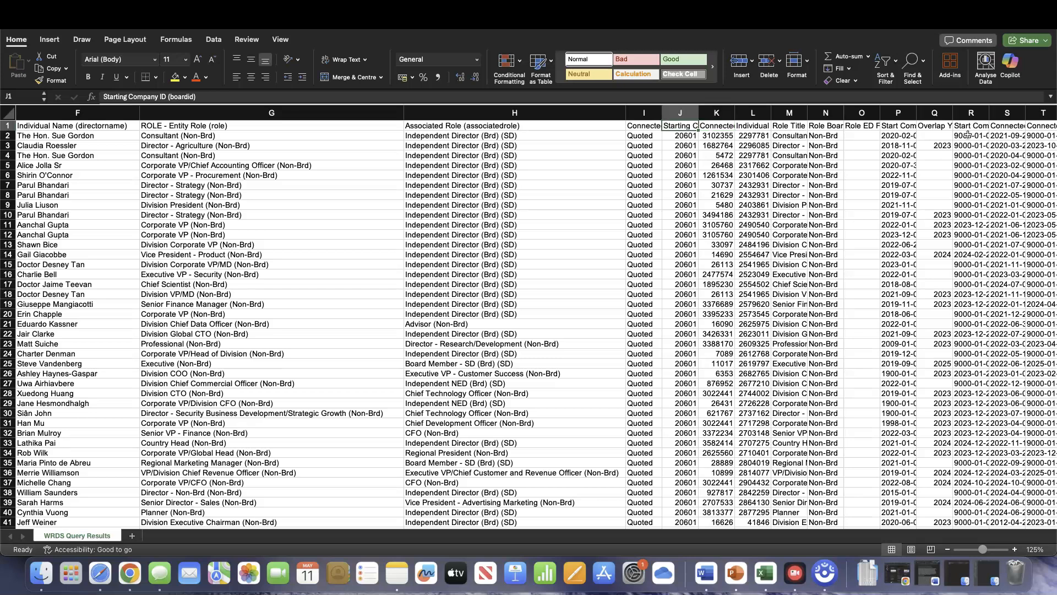
key(Down)
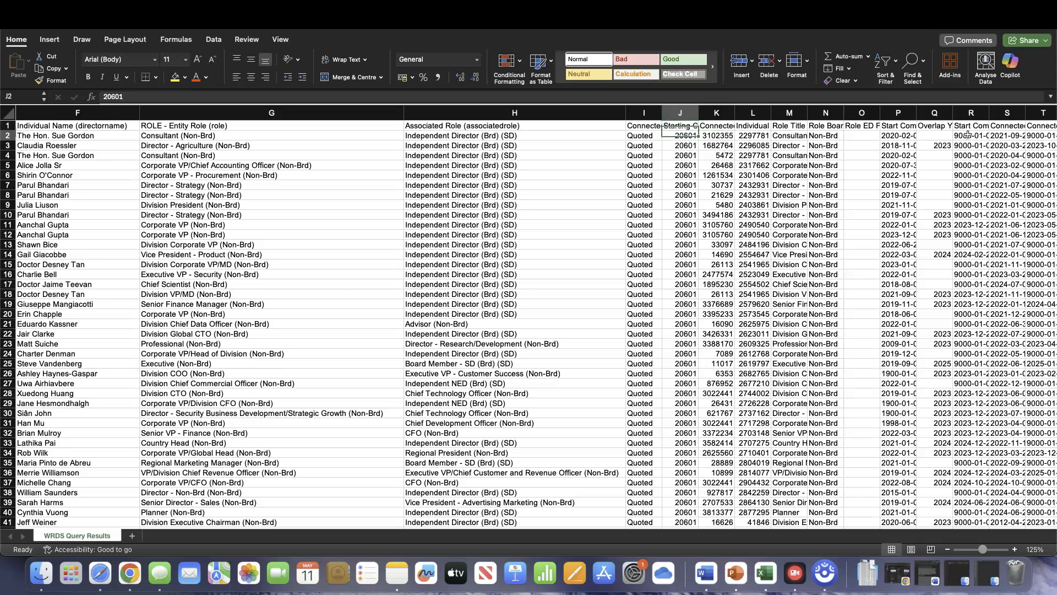
key(Right)
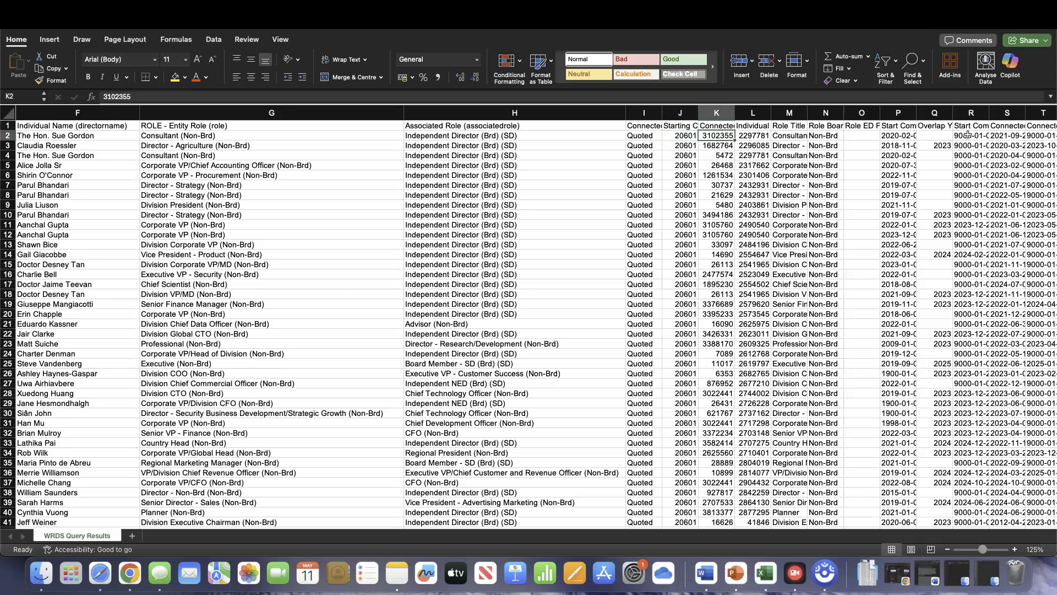
Examine the headings of the remaining columns, from the individual ID and role columns through the overlap year, role dates and Org Type
key(Right)
key(Right)
key(Up)
key(Right)
key(Right)
key(Right)
key(Right)
key(Right)
key(Right)
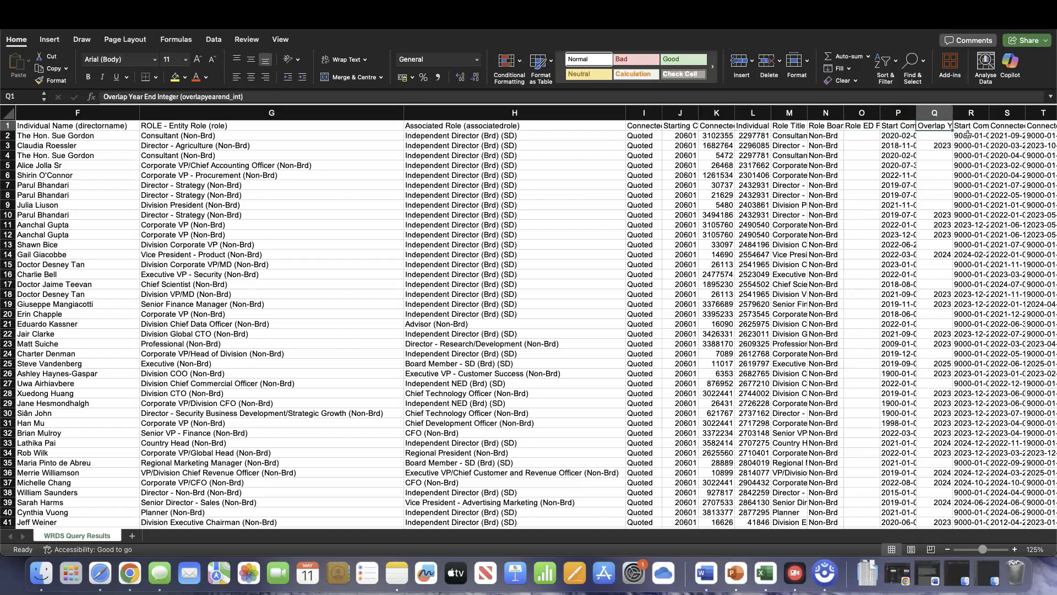
key(Left)
key(Right)
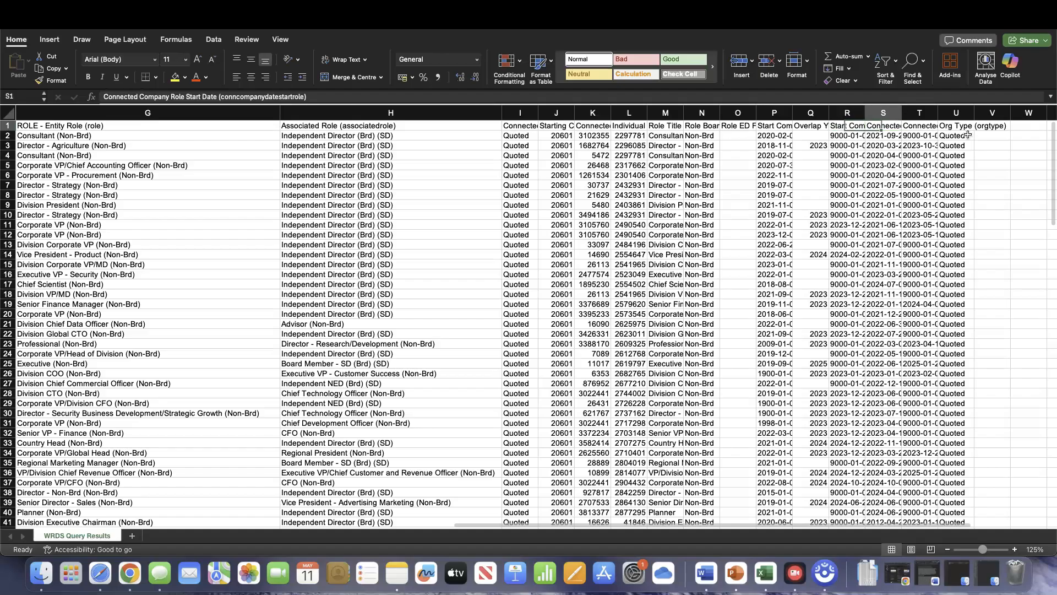
key(Left)
key(Right)
key(Right)
key(Right)
Go back across the column headings to Association Type in cell A1
key(Left)
key(Left)
key(Left)
key(Left)
key(Left)
key(Left)
key(Left)
key(Left)
key(Left)
key(Left)
key(Left)
key(Left)
key(Left)
key(Left)
key(Left)
key(Left)
key(Left)
key(Left)
key(Left)
key(Left)
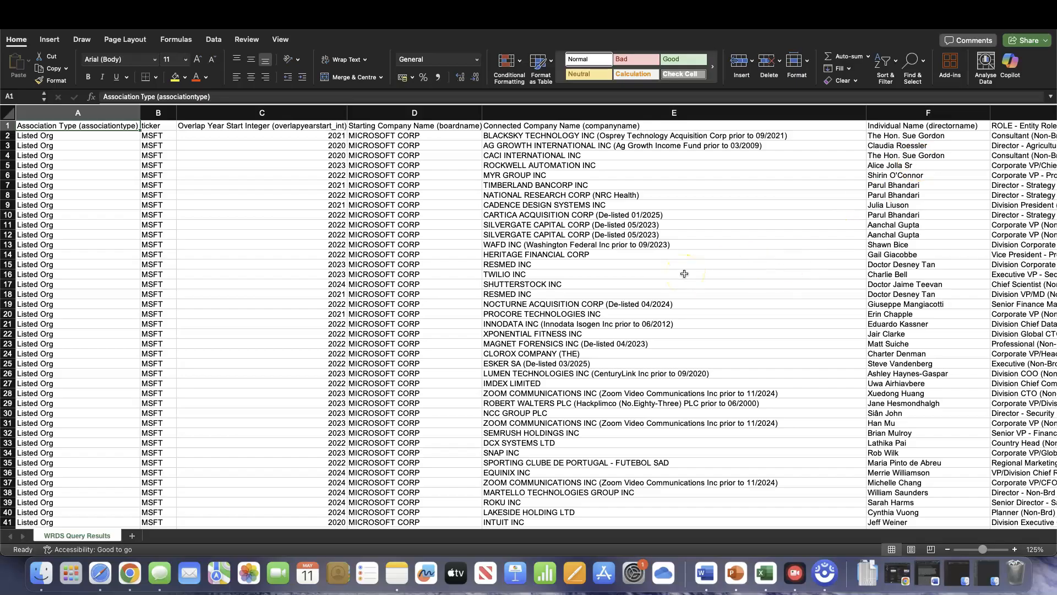
Check the first values under Overlap Year Start Integer and go to the last record in that column
click(291, 160)
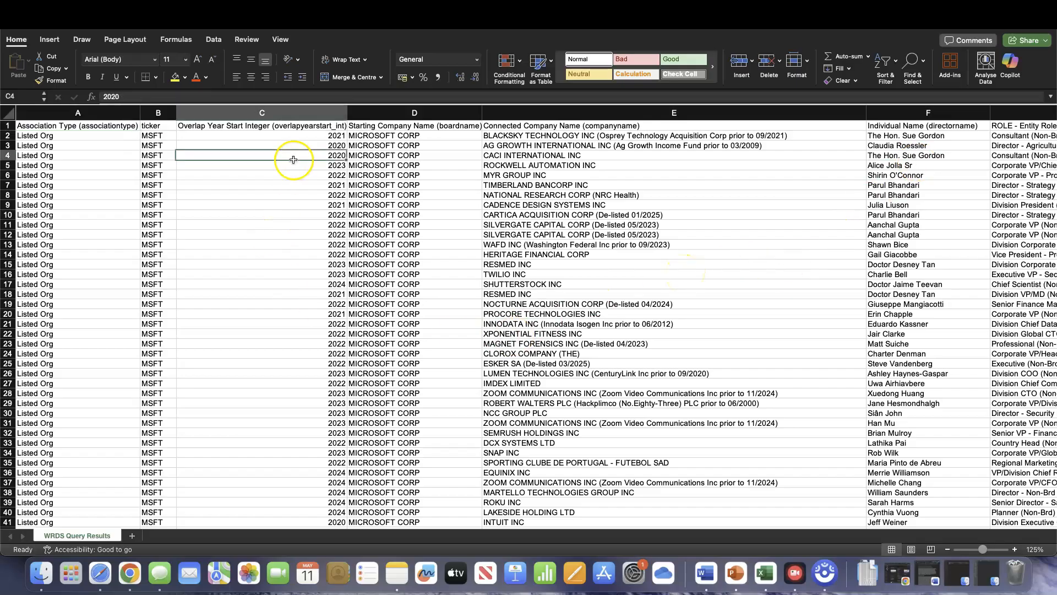
key(Up)
key(Up)
key(Up)
key(Down)
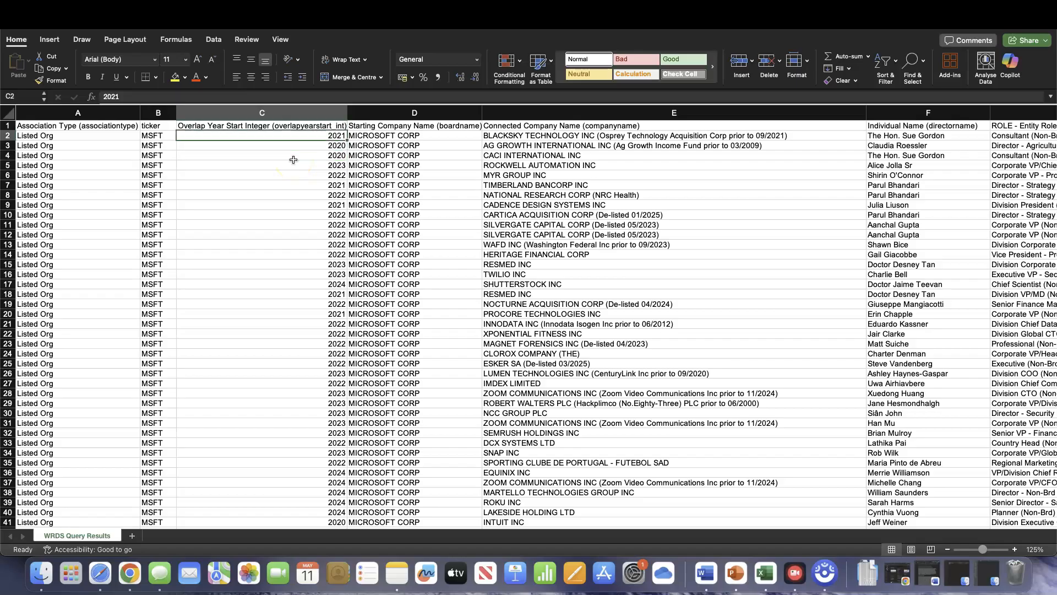
key(ctrl+Down)
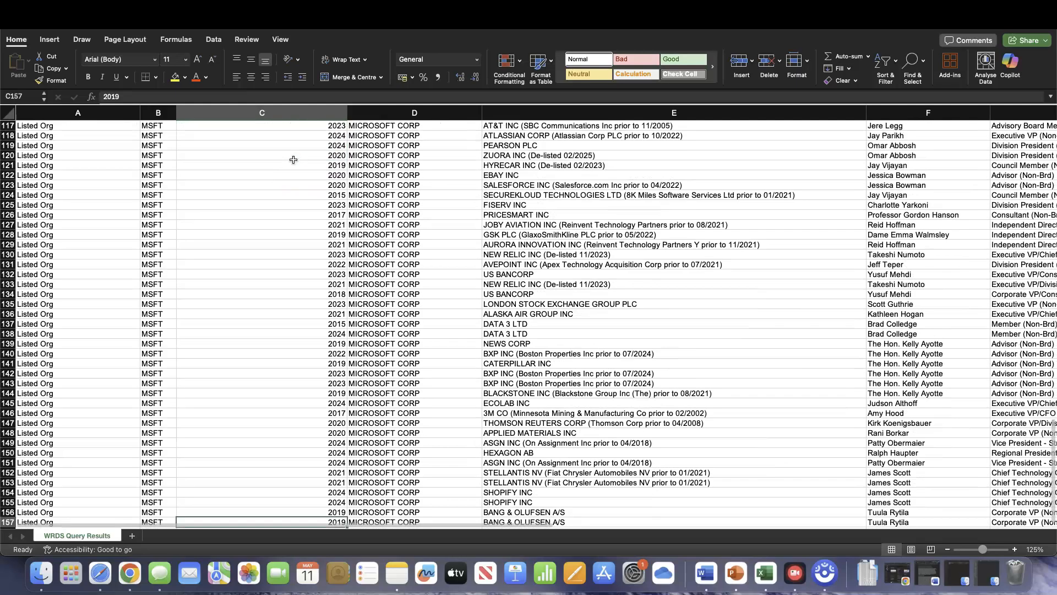
Examine the end of the data around row 157, checking for further tickers or records below it
key(Left)
key(Down)
key(Down)
key(Down)
key(Down)
key(Down)
key(Down)
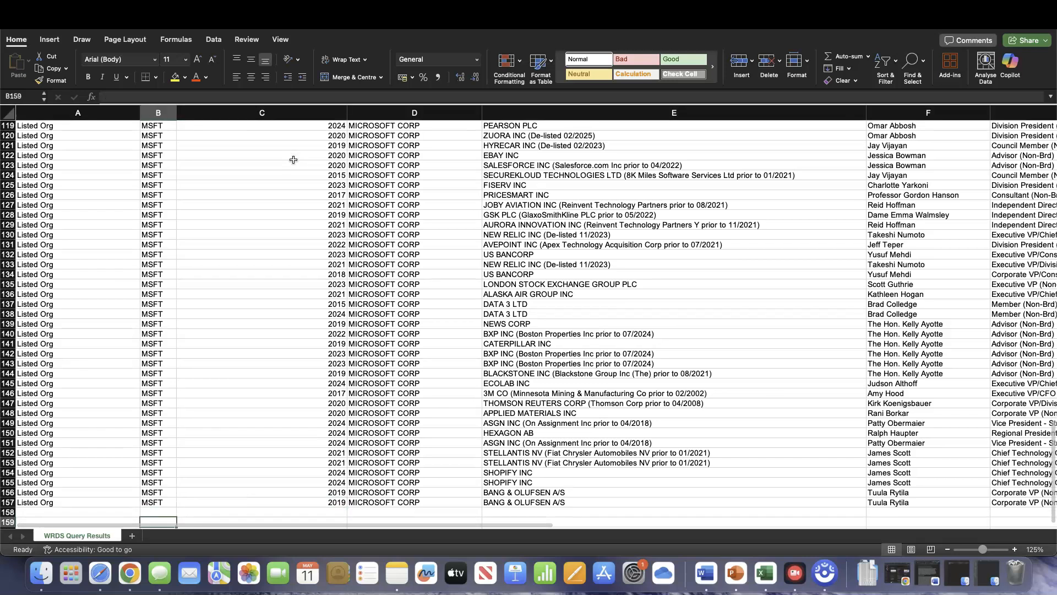
key(Down)
key(Up)
key(Up)
key(Up)
key(Up)
key(Left)
key(Up)
key(Up)
key(Up)
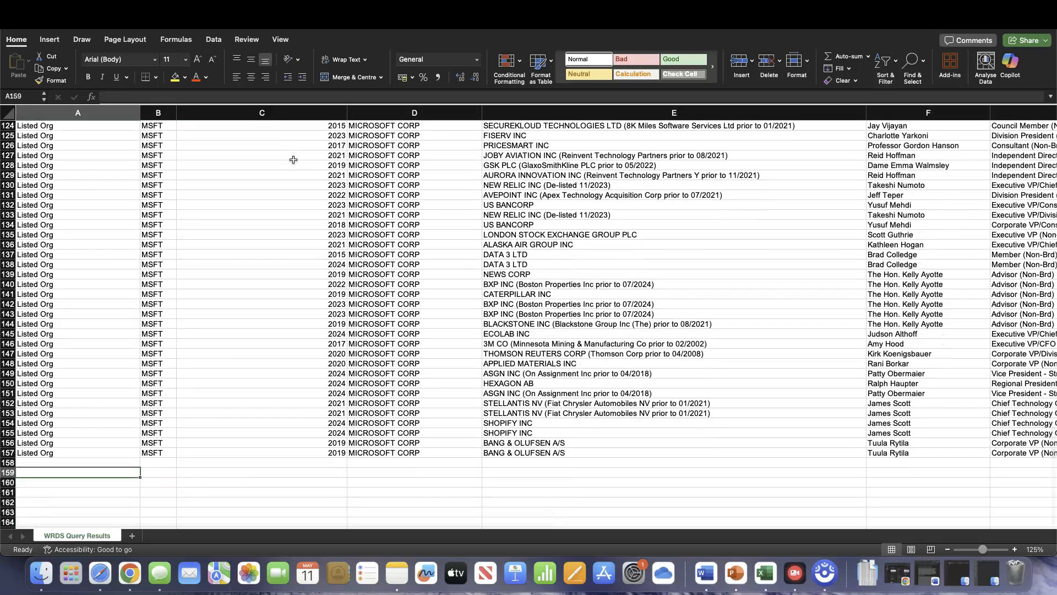
key(Right)
key(Right)
key(Right)
key(Left)
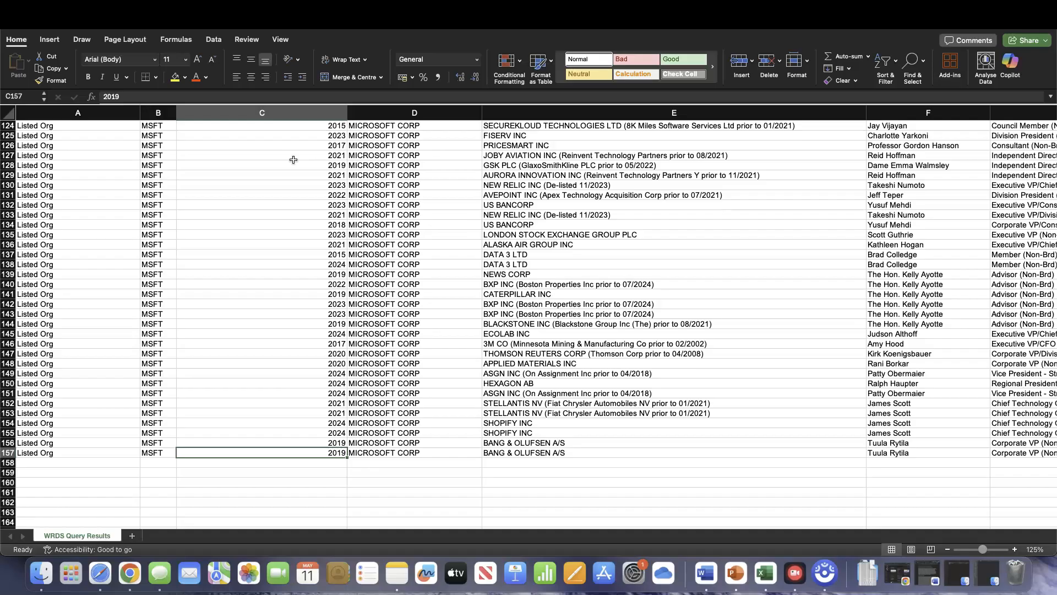
key(Right)
key(Left)
Return to the Overlap Year Start Integer heading in cell C1
key(ctrl+Up)
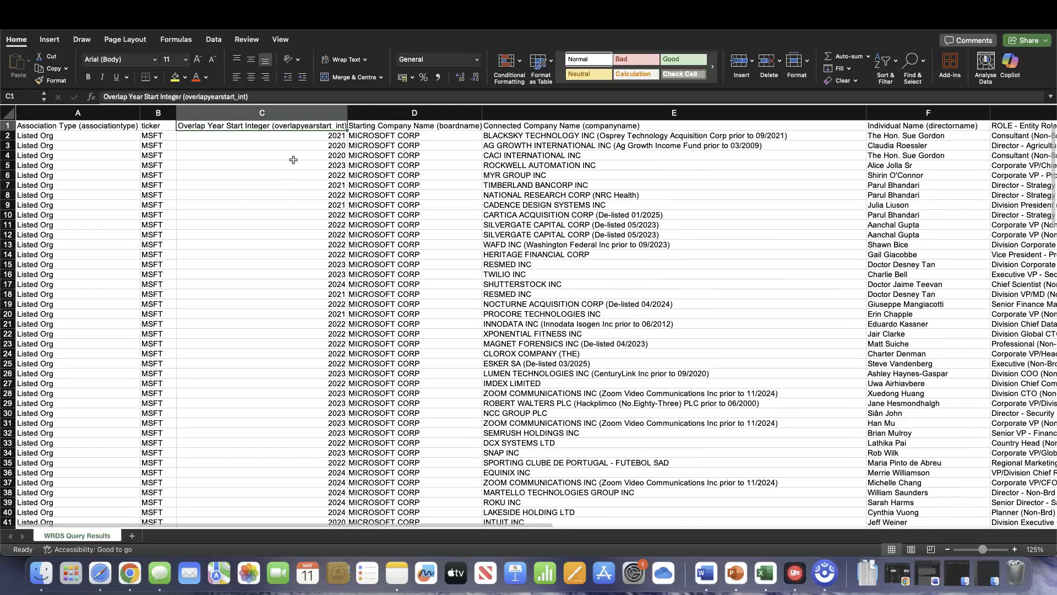
key(Right)
key(Left)
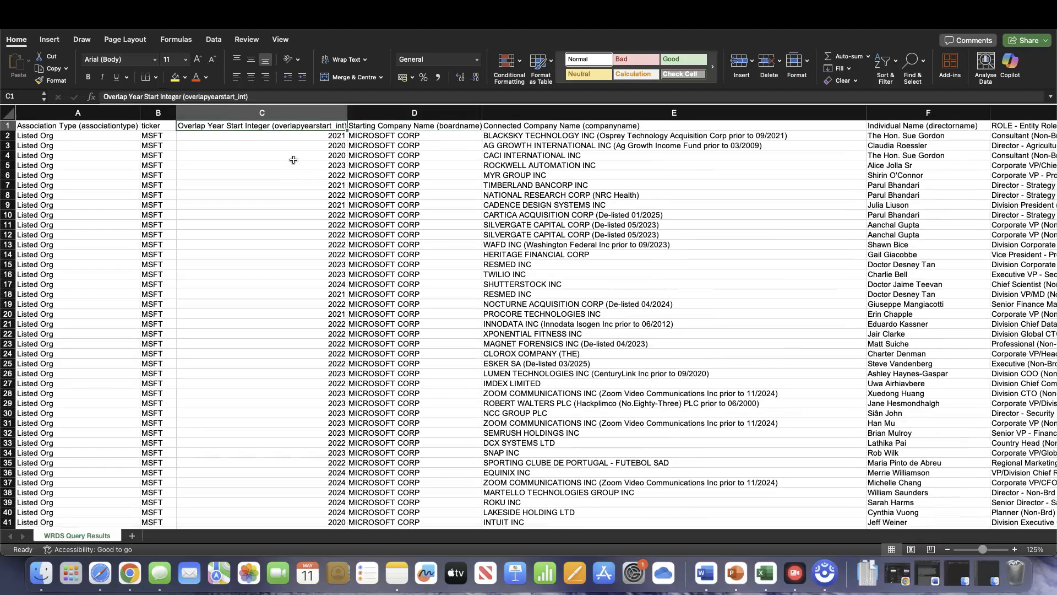